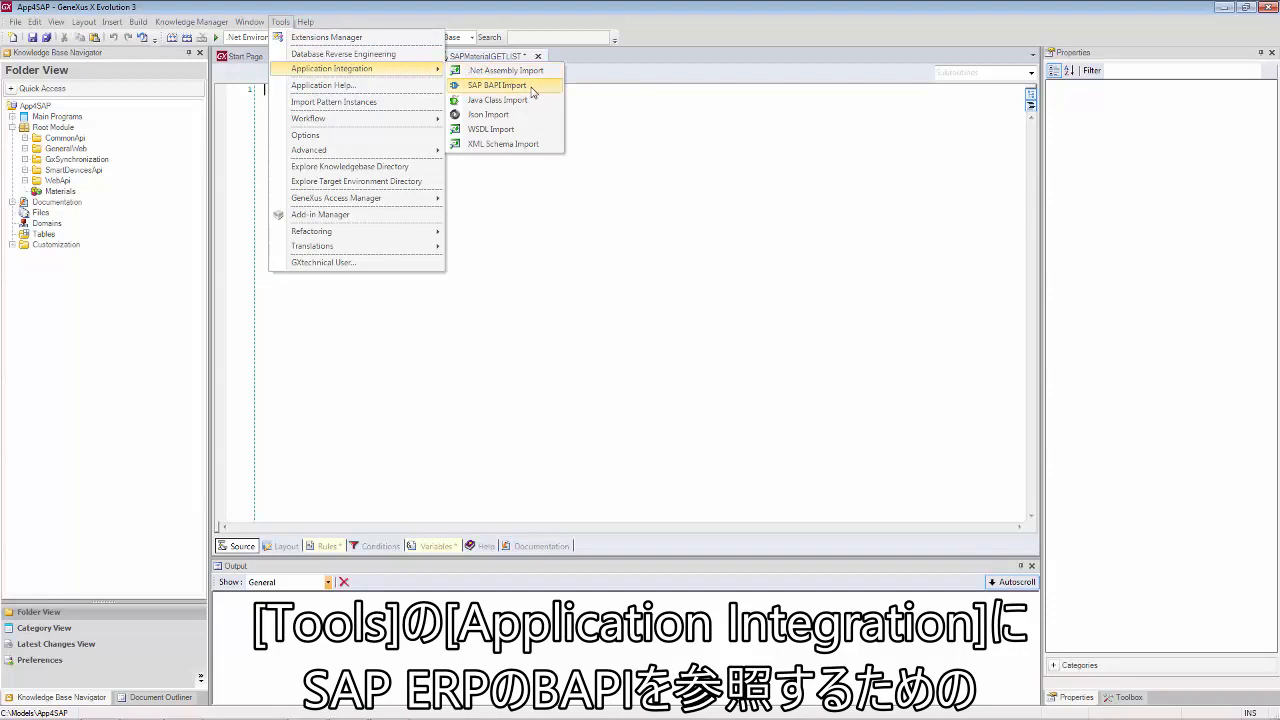
# Start the SAP BAPI import, test the SAP ERP connection with the prefilled connection data, and connect.
pyautogui.click(531, 87)
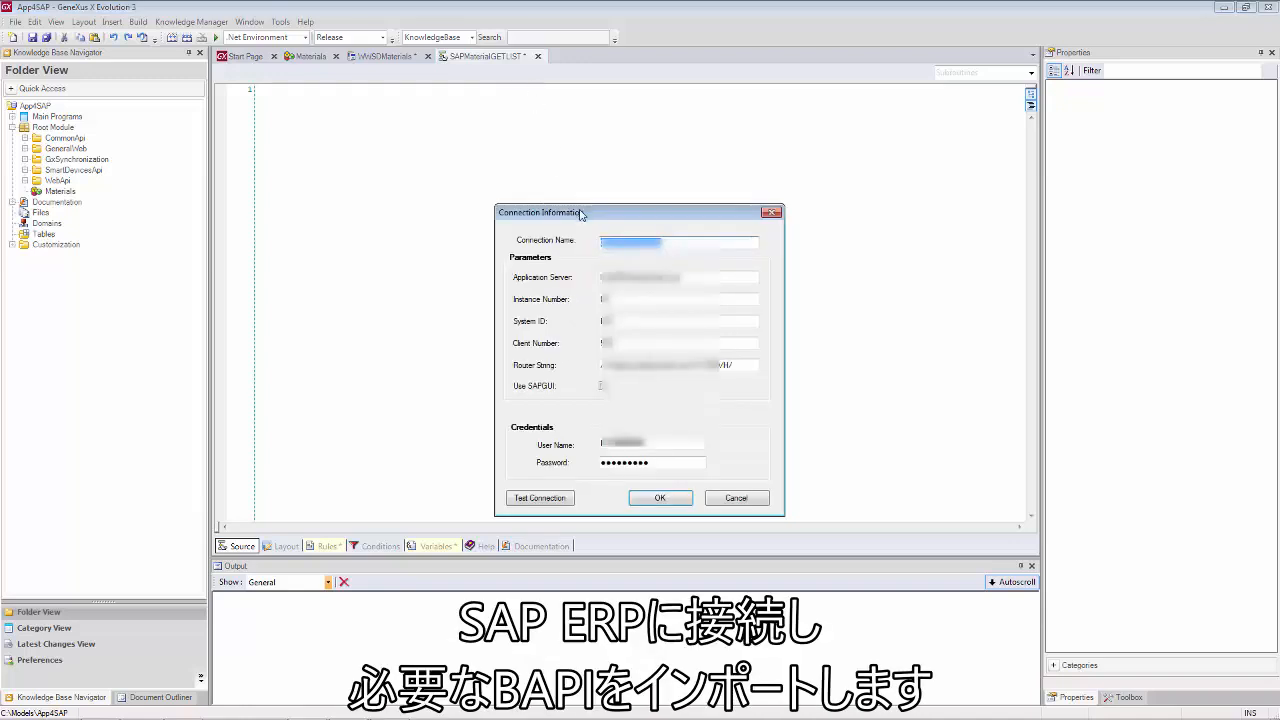
pyautogui.moveTo(582, 213); pyautogui.dragTo(523, 145)
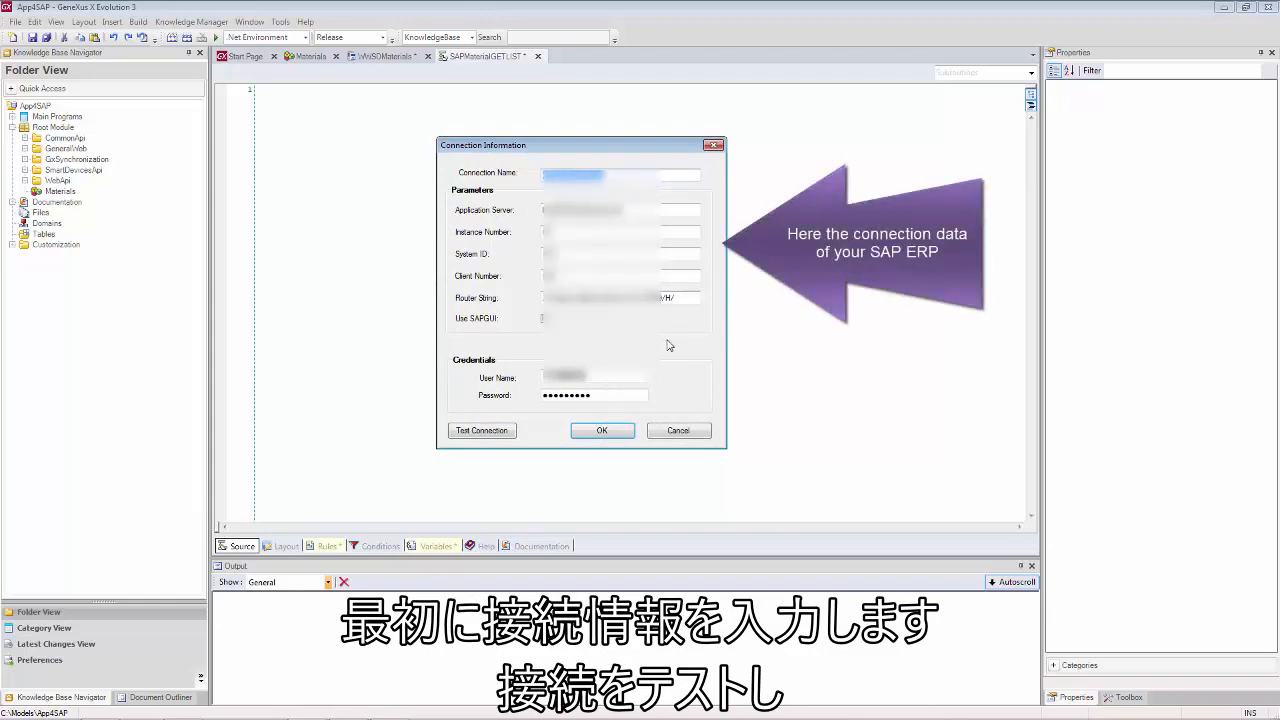
pyautogui.click(472, 437)
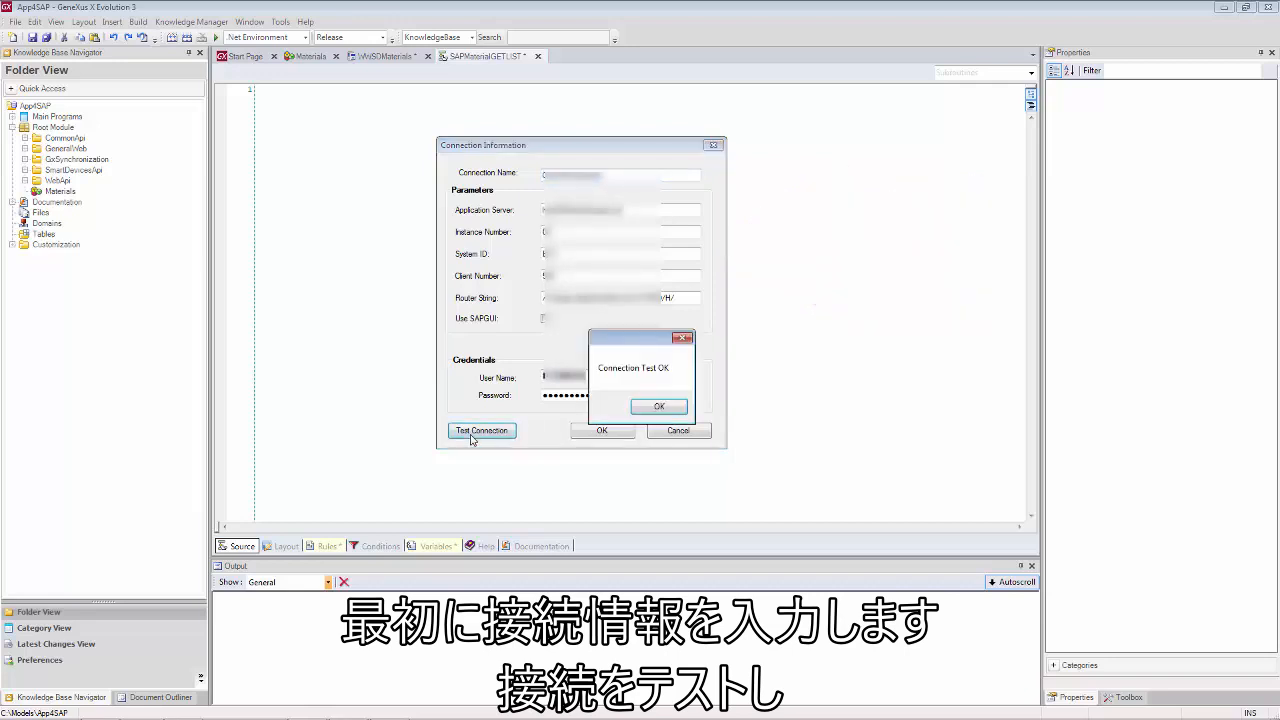
pyautogui.click(659, 407)
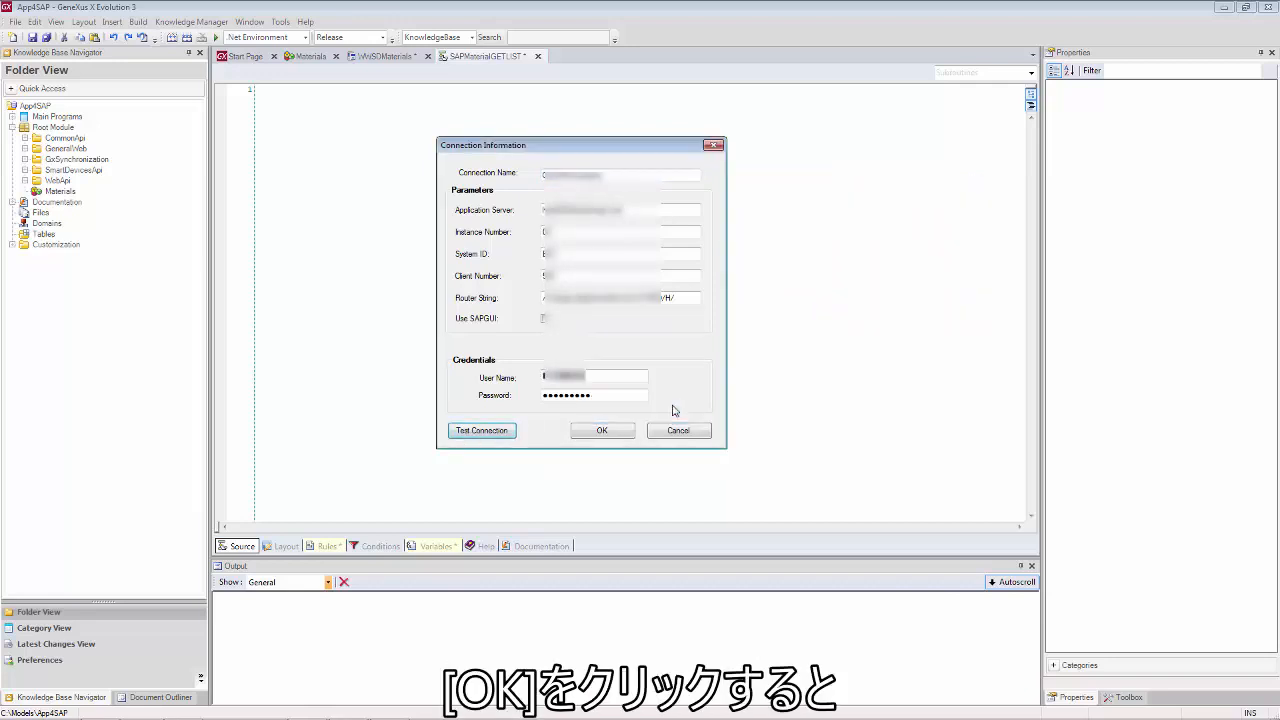
pyautogui.click(606, 431)
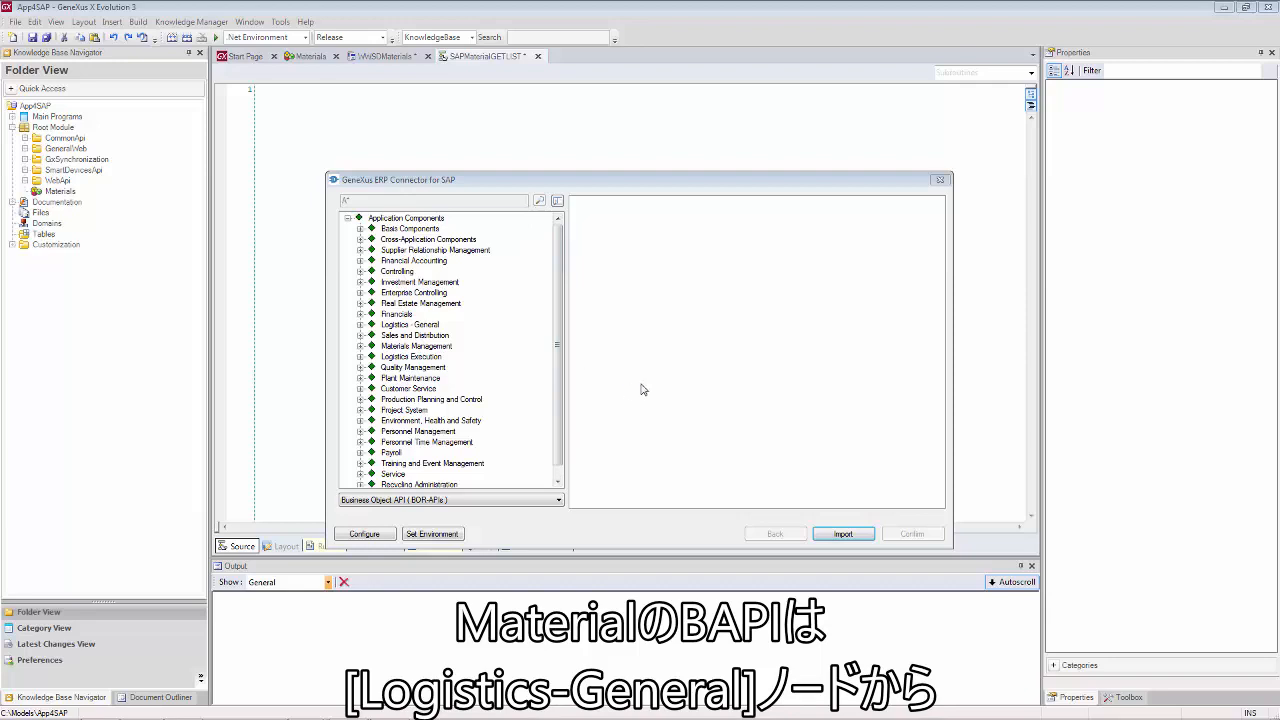
# Expand the component tree through Logistics - General and Logistics Basic Data to Material Master.
pyautogui.click(360, 325)
pyautogui.click(373, 357)
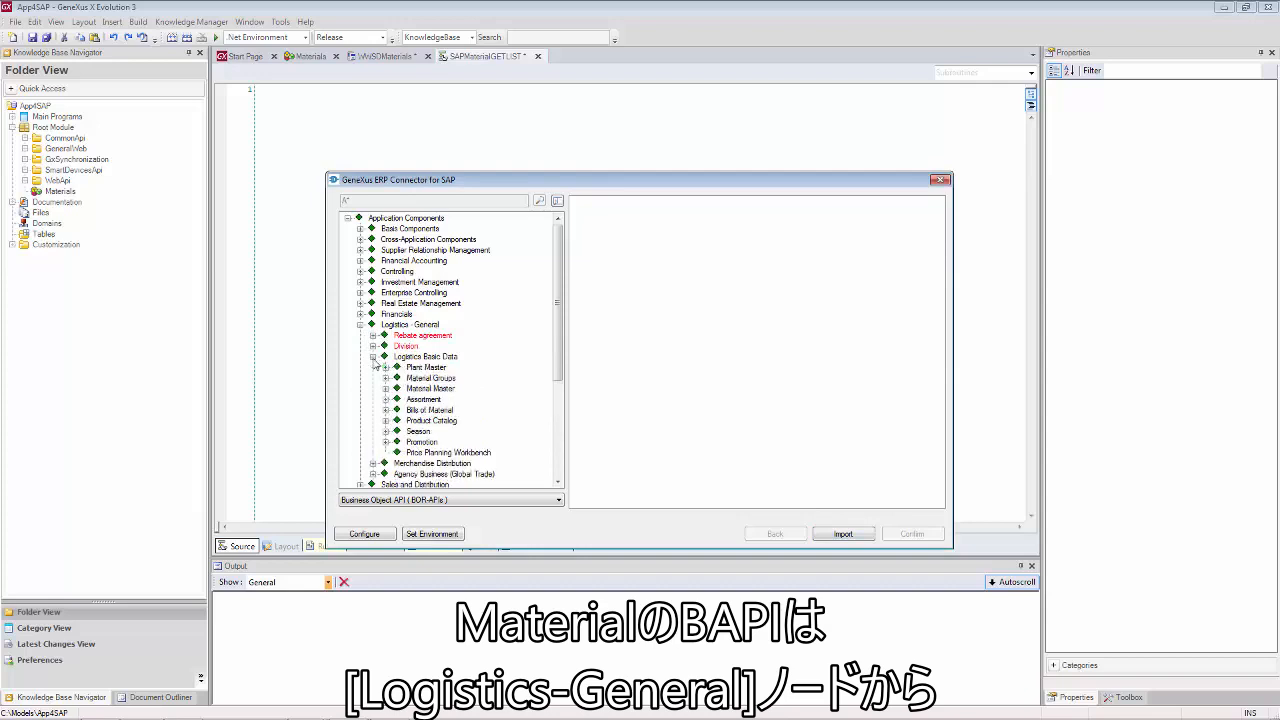
pyautogui.click(386, 389)
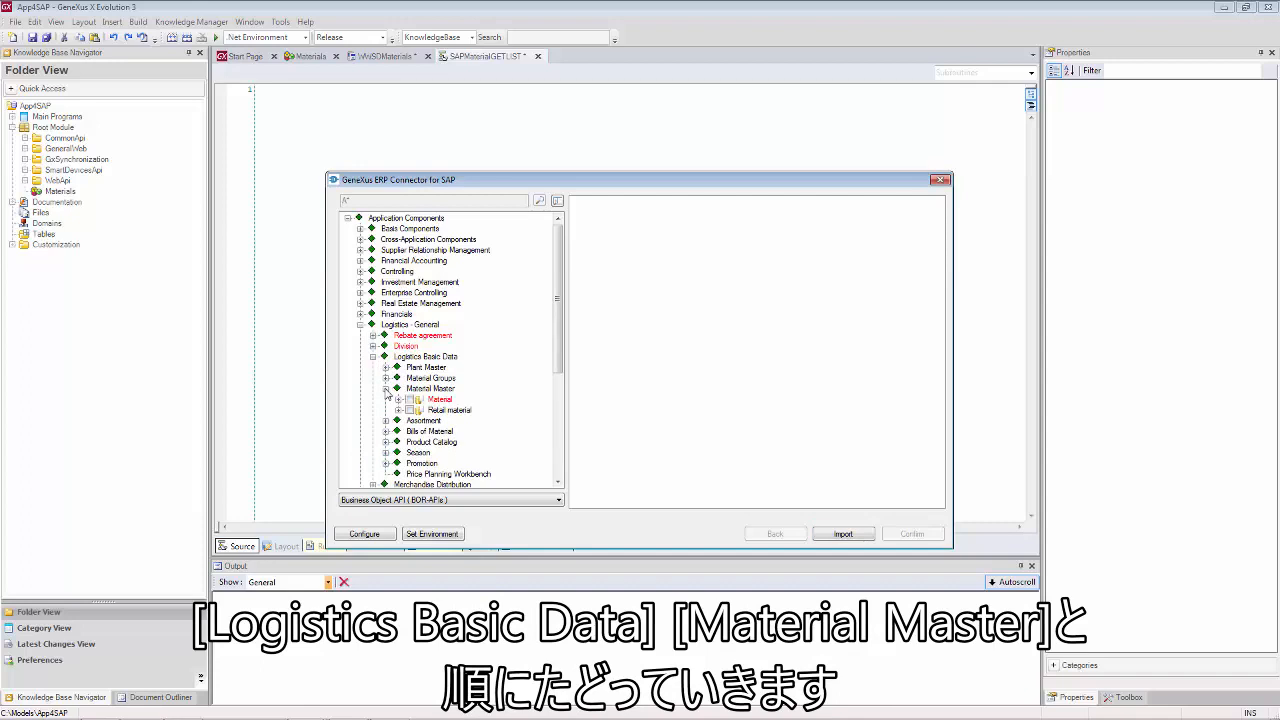
# Filter the business objects by the name material*, and return to the application component tree.
pyautogui.click(557, 201)
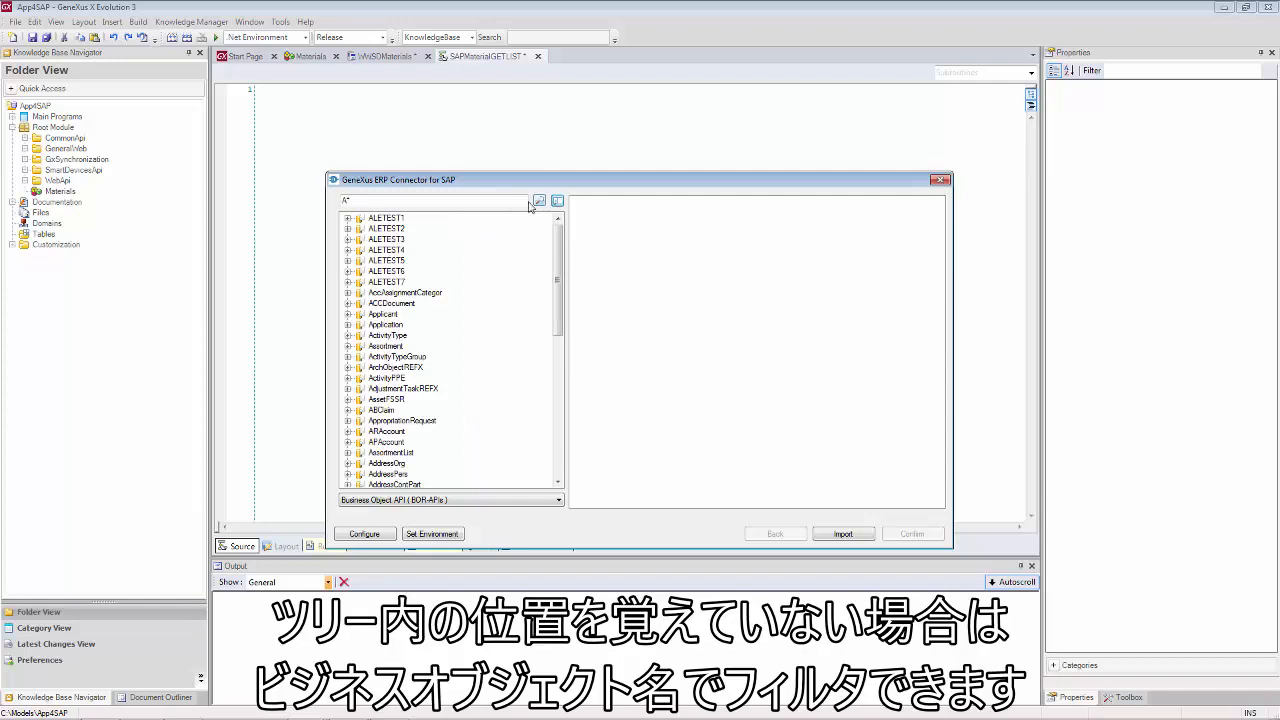
pyautogui.write('material*')
pyautogui.press('Return')
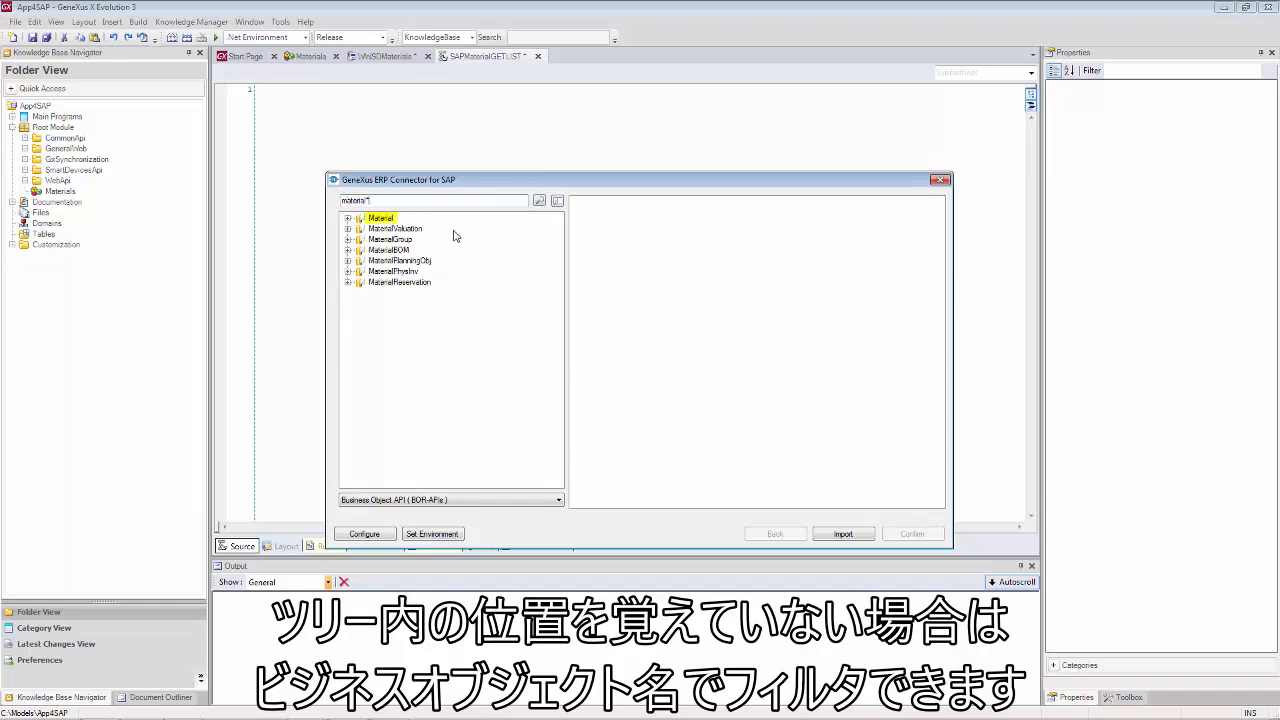
pyautogui.click(557, 201)
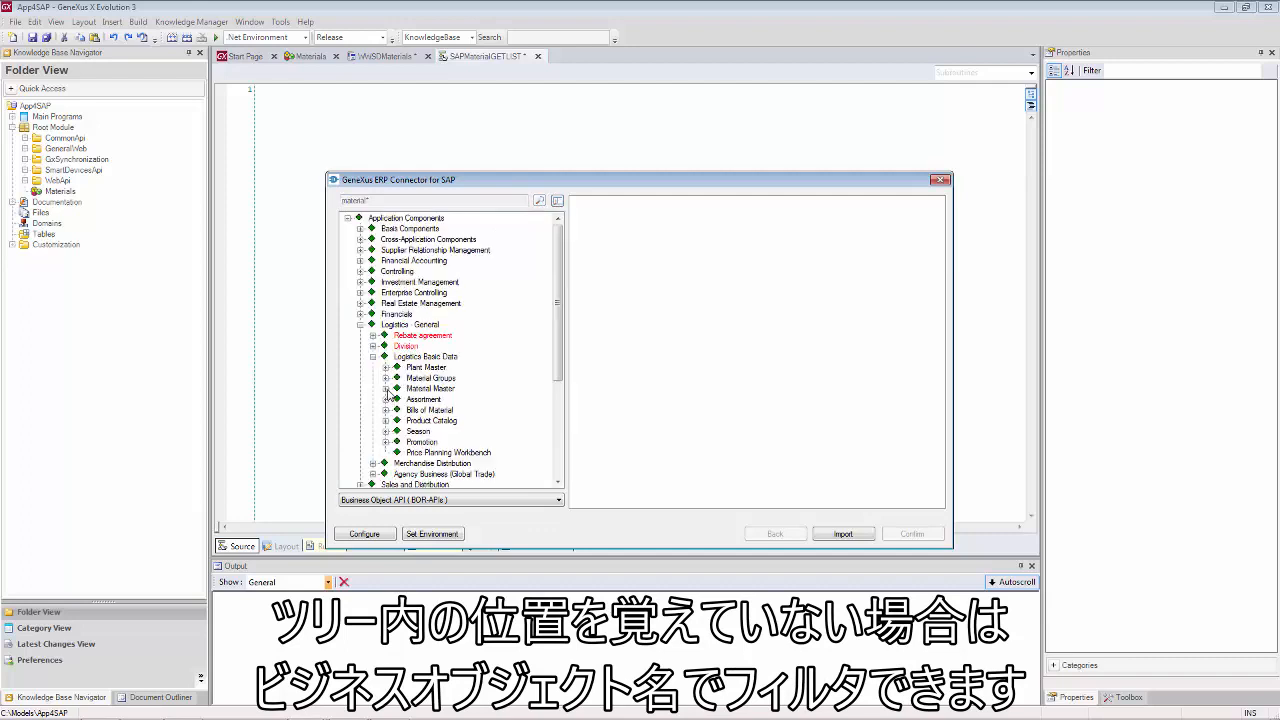
# Select the Material business object under Material Master and review its documentation, instance attributes and general information.
pyautogui.click(386, 389)
pyautogui.click(437, 399)
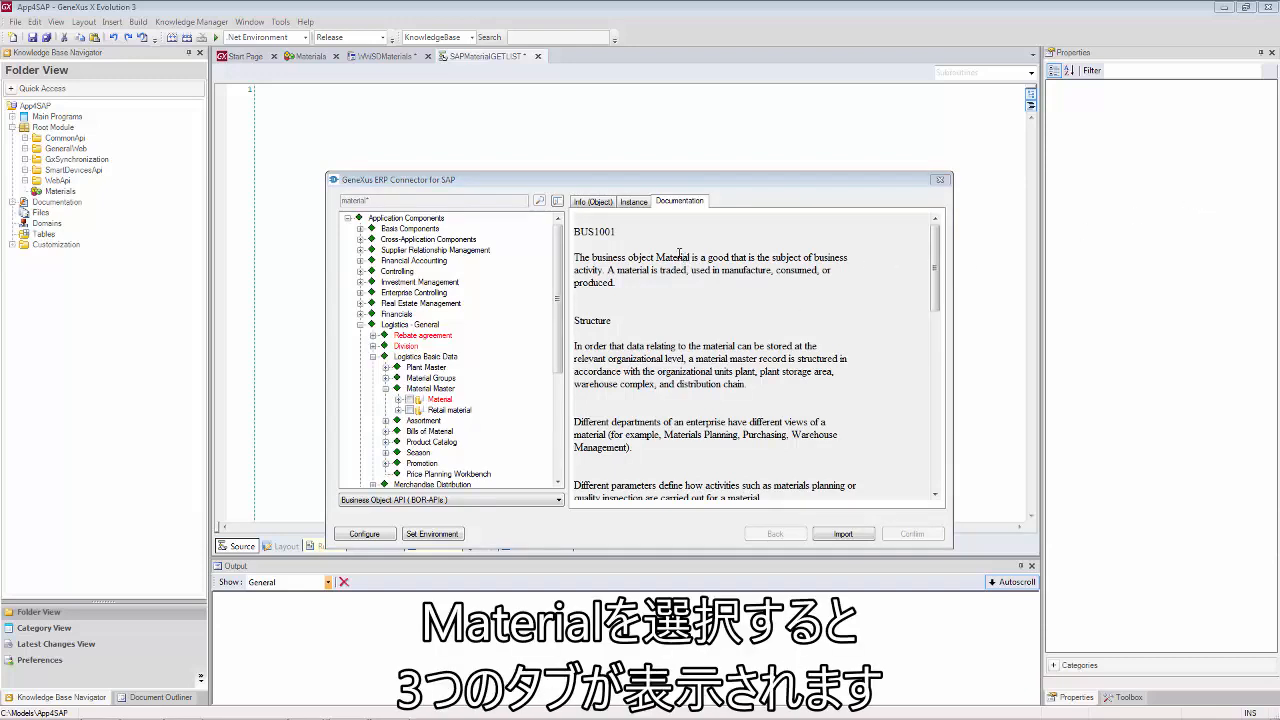
pyautogui.click(636, 204)
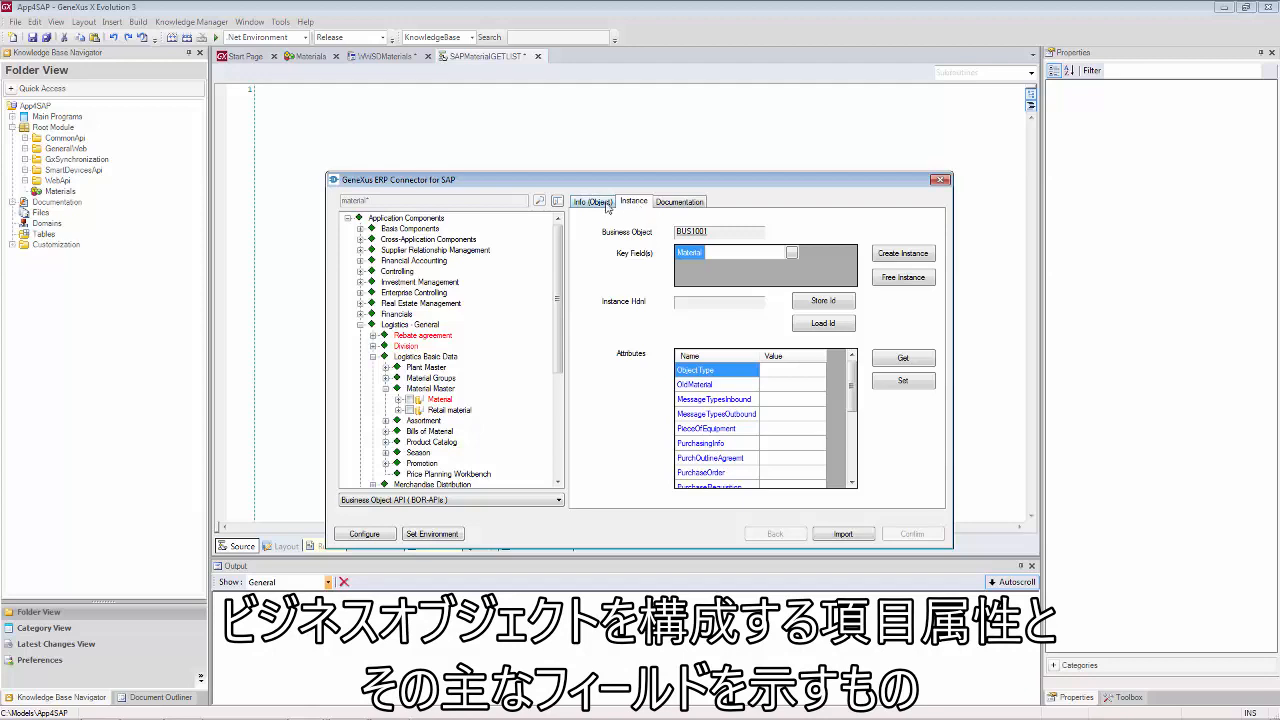
pyautogui.click(602, 204)
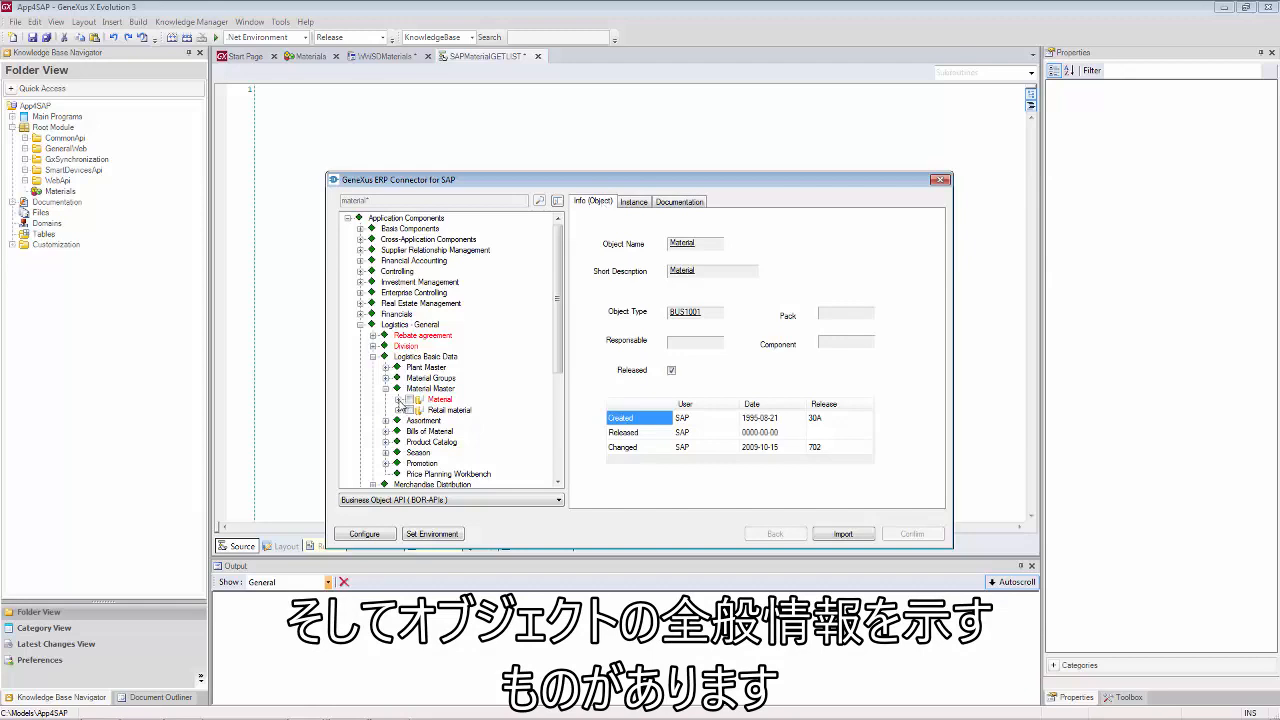
# Expand the Material object, select its GetList method, and review the method's documentation, parameter details and general information.
pyautogui.click(398, 399)
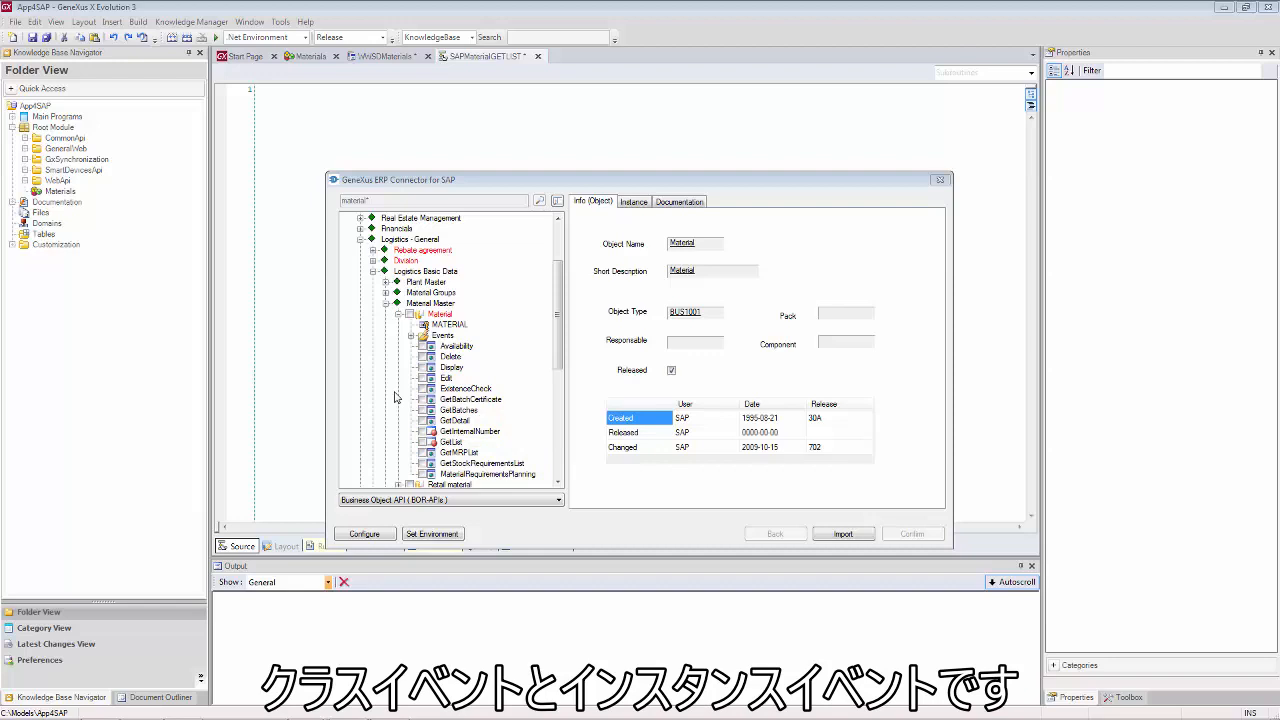
pyautogui.click(452, 441)
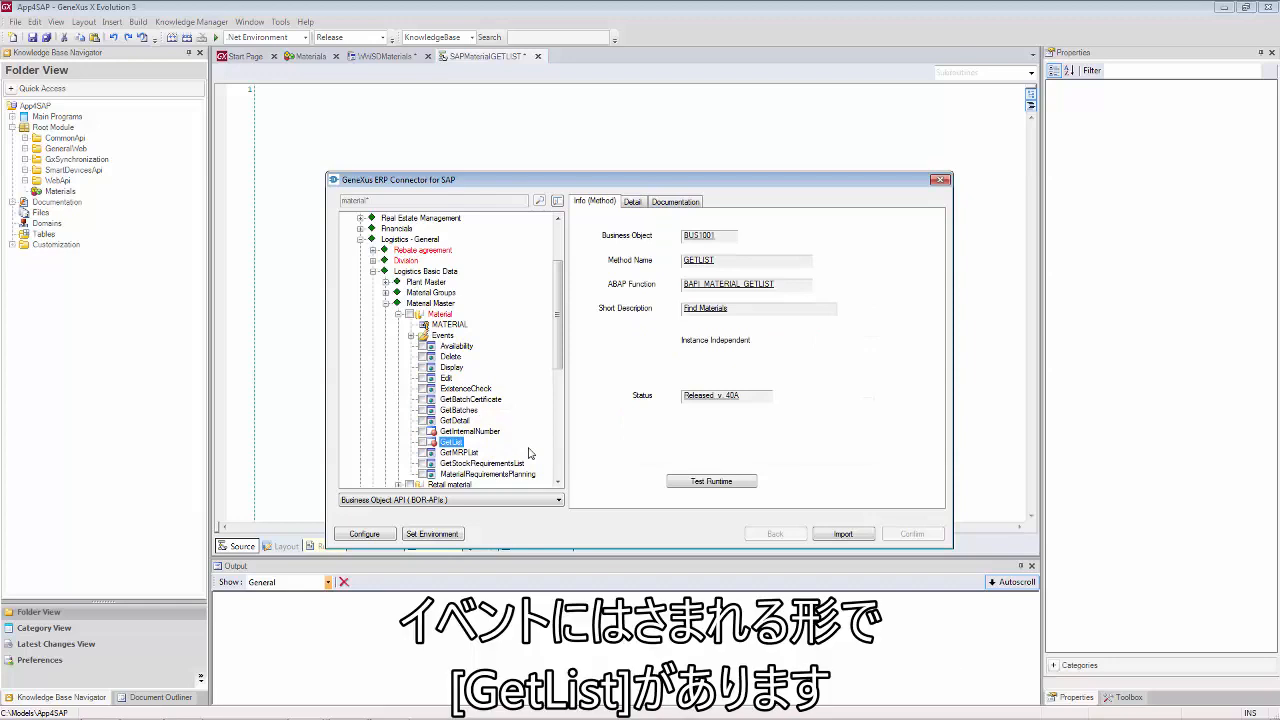
pyautogui.click(676, 205)
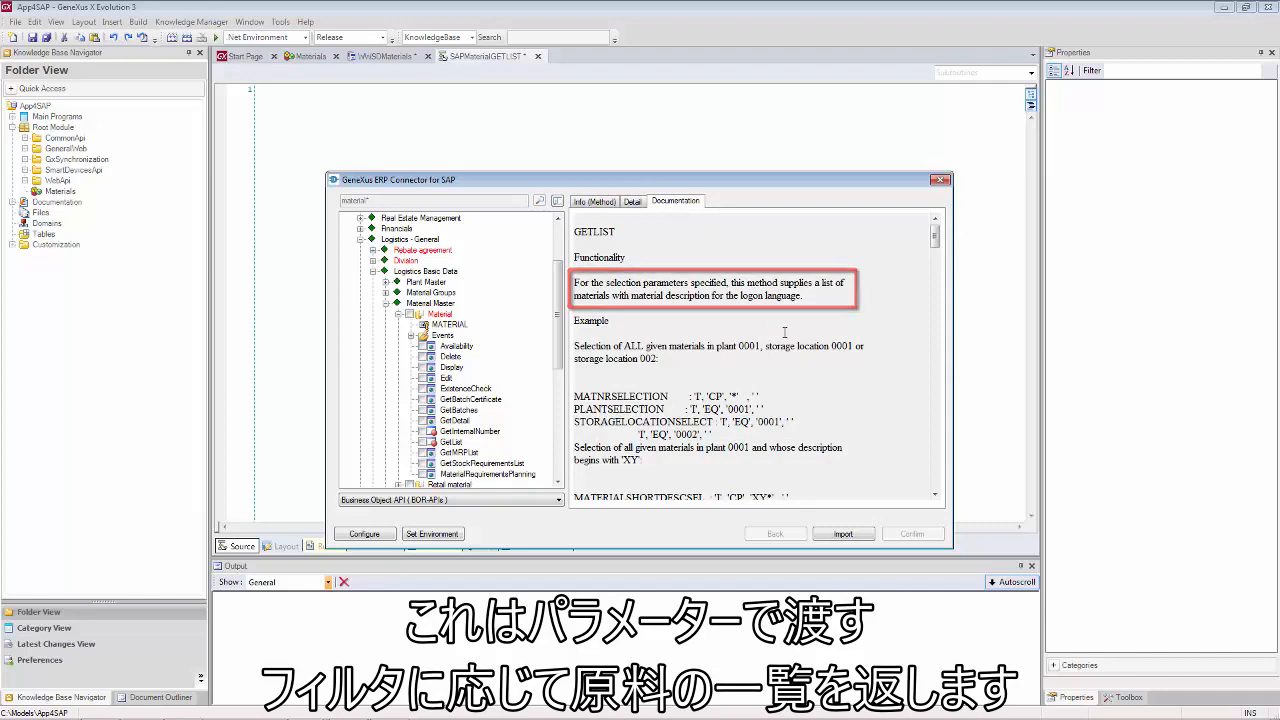
pyautogui.click(632, 203)
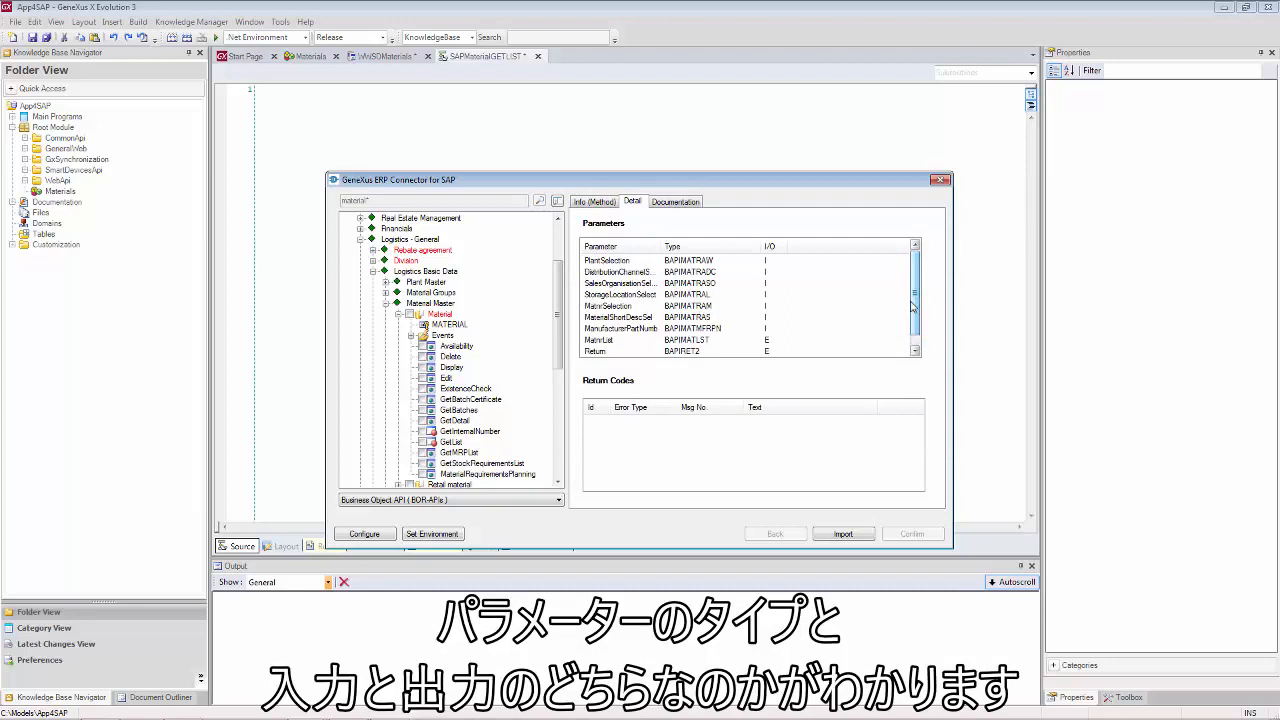
pyautogui.click(581, 202)
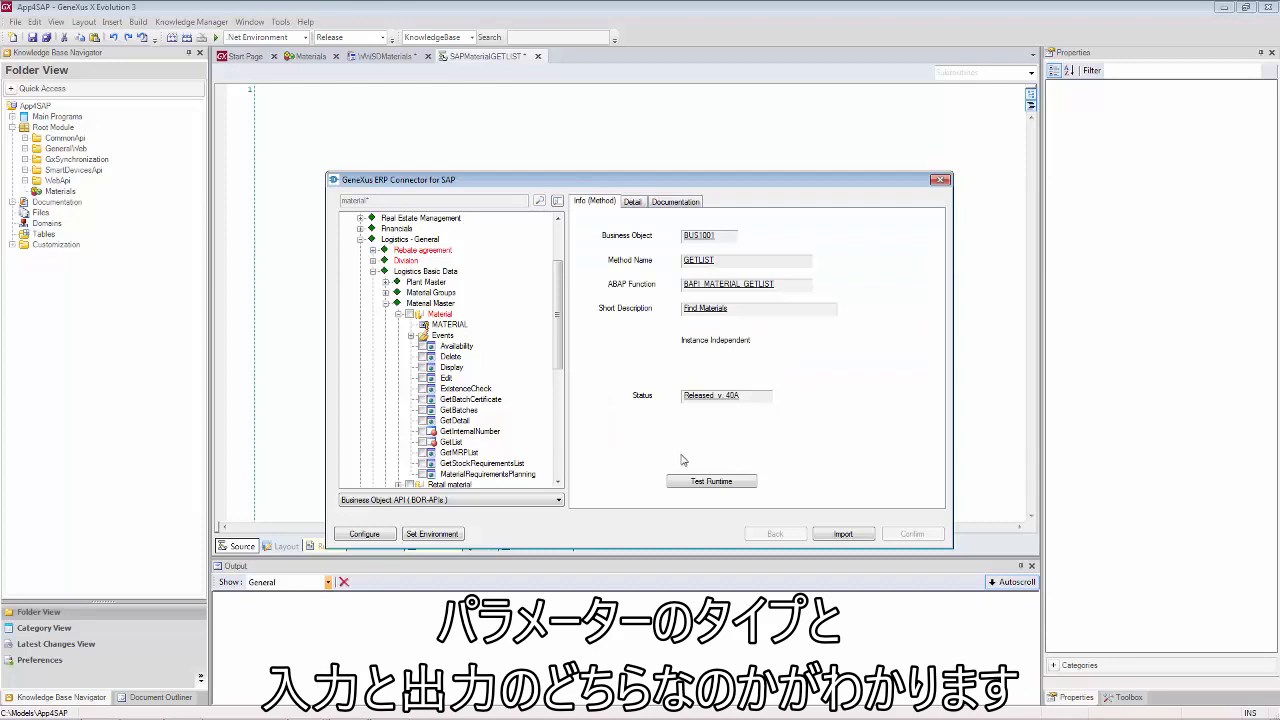
# Open the runtime test for the GetList method and look through its input and output parameters.
pyautogui.click(700, 482)
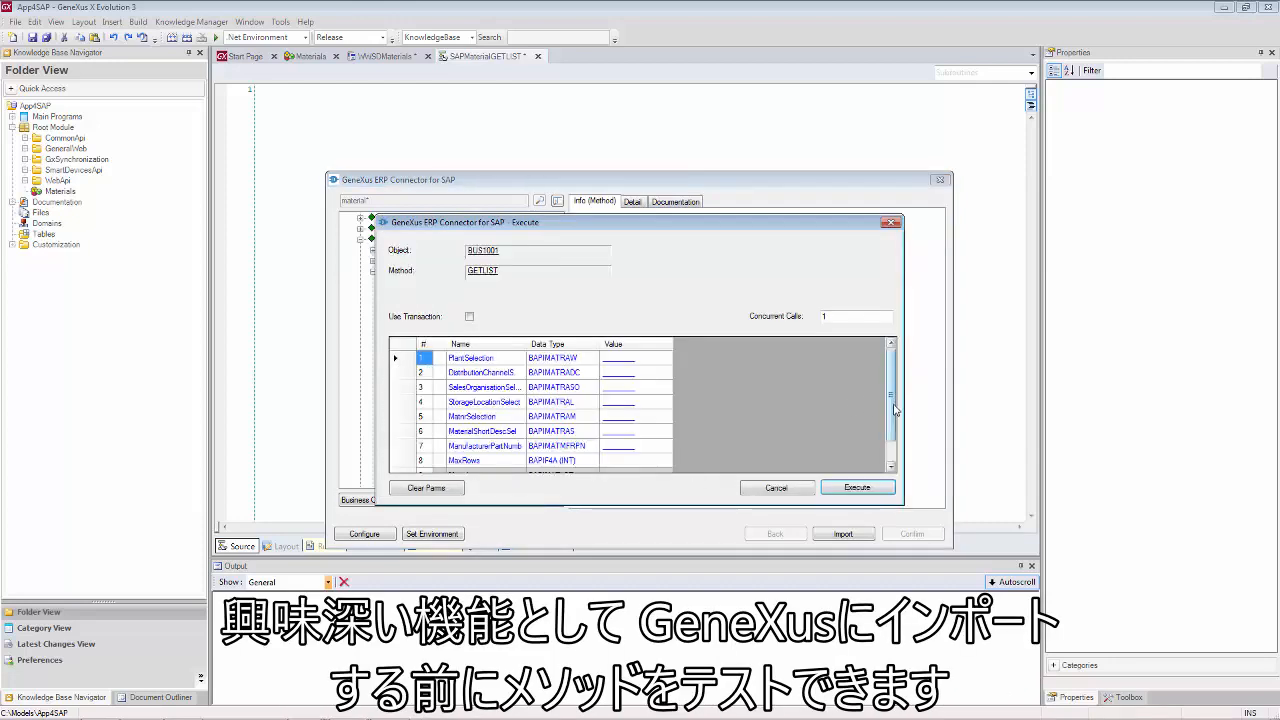
pyautogui.moveTo(892, 420); pyautogui.dragTo(893, 438)
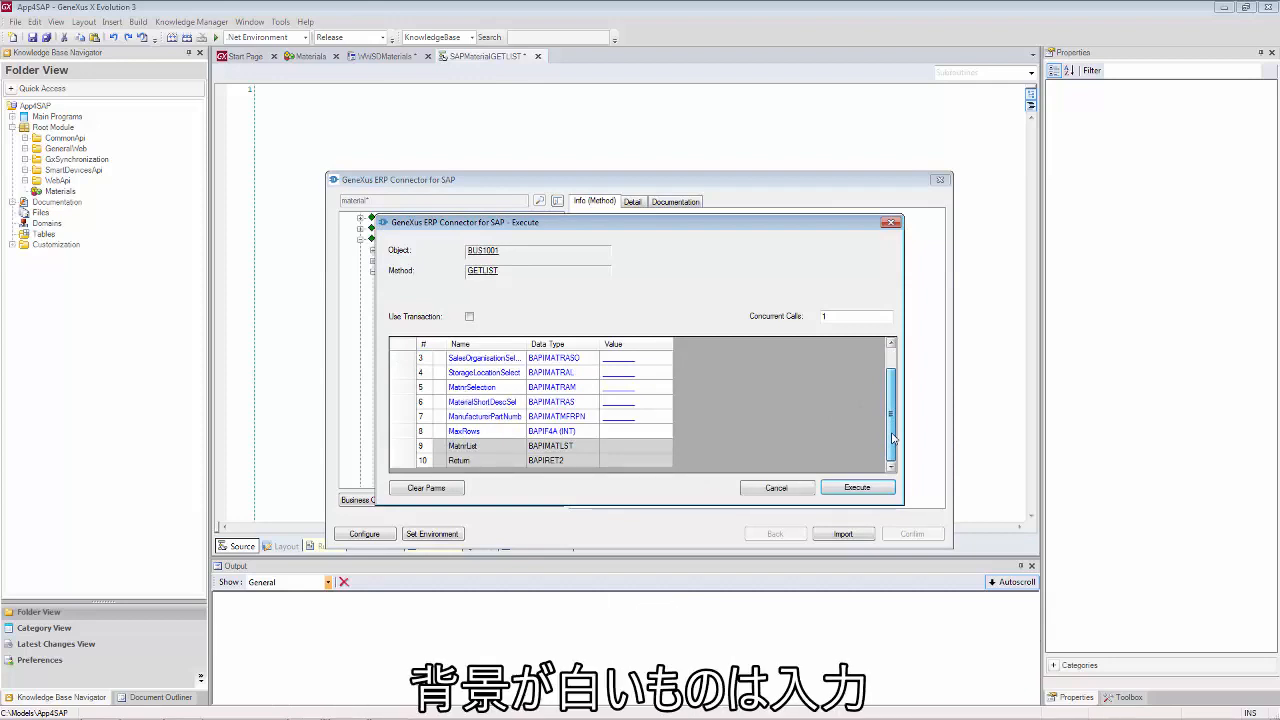
pyautogui.moveTo(893, 432); pyautogui.dragTo(893, 417)
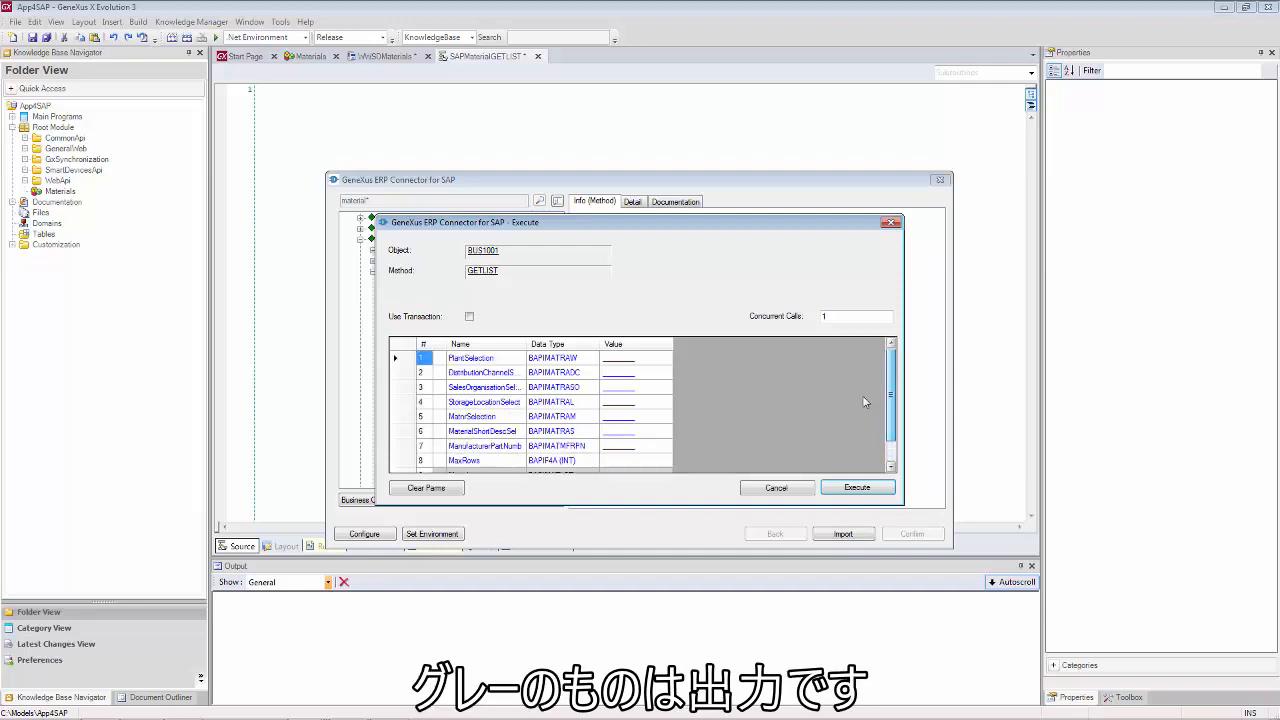
# Set the MatnrSelection parameter to From material number *, Inclusive/exclusive I and Selection op. OPTION CP.
pyautogui.doubleClick(614, 421)
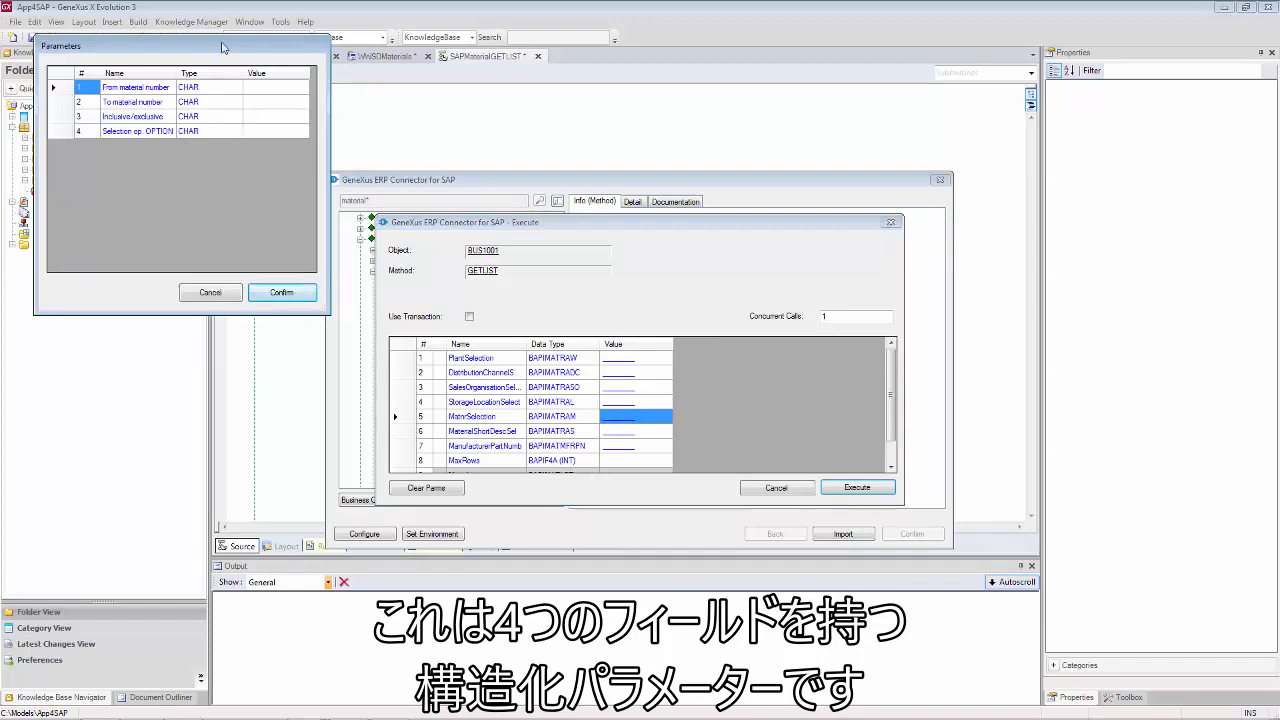
pyautogui.moveTo(222, 50); pyautogui.dragTo(888, 227)
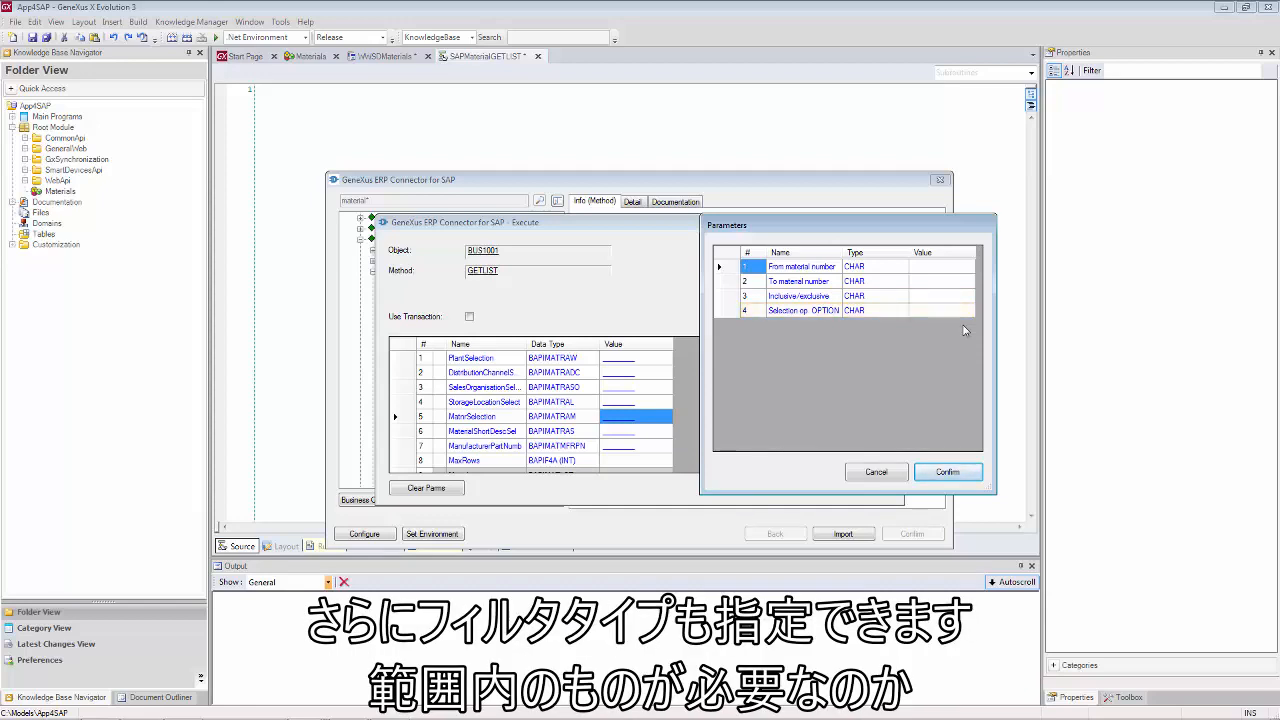
pyautogui.click(934, 272)
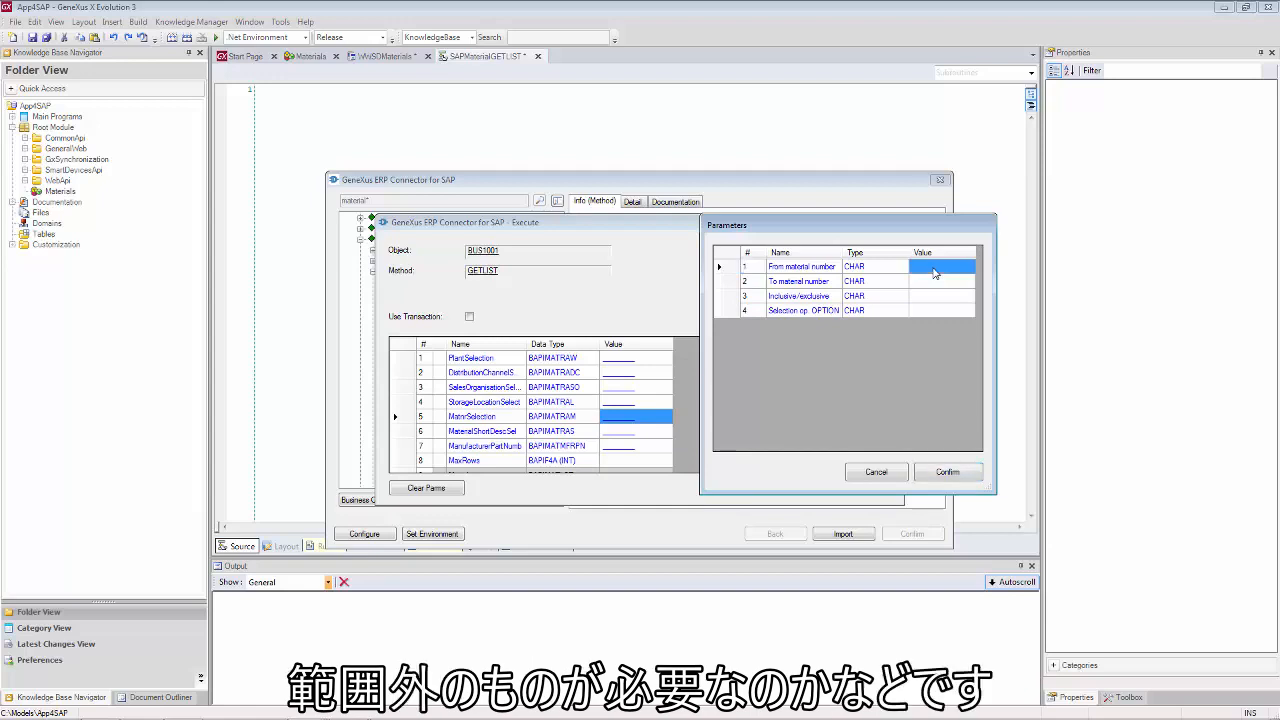
pyautogui.write('*')
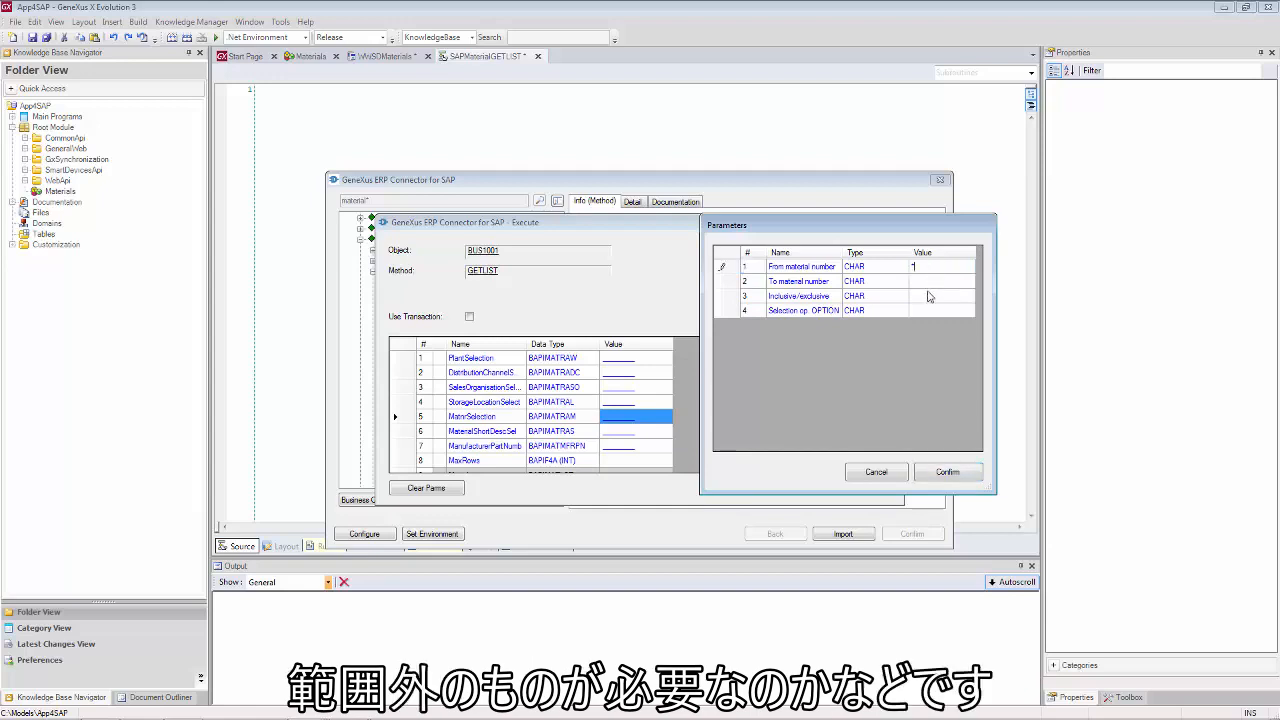
pyautogui.click(929, 298)
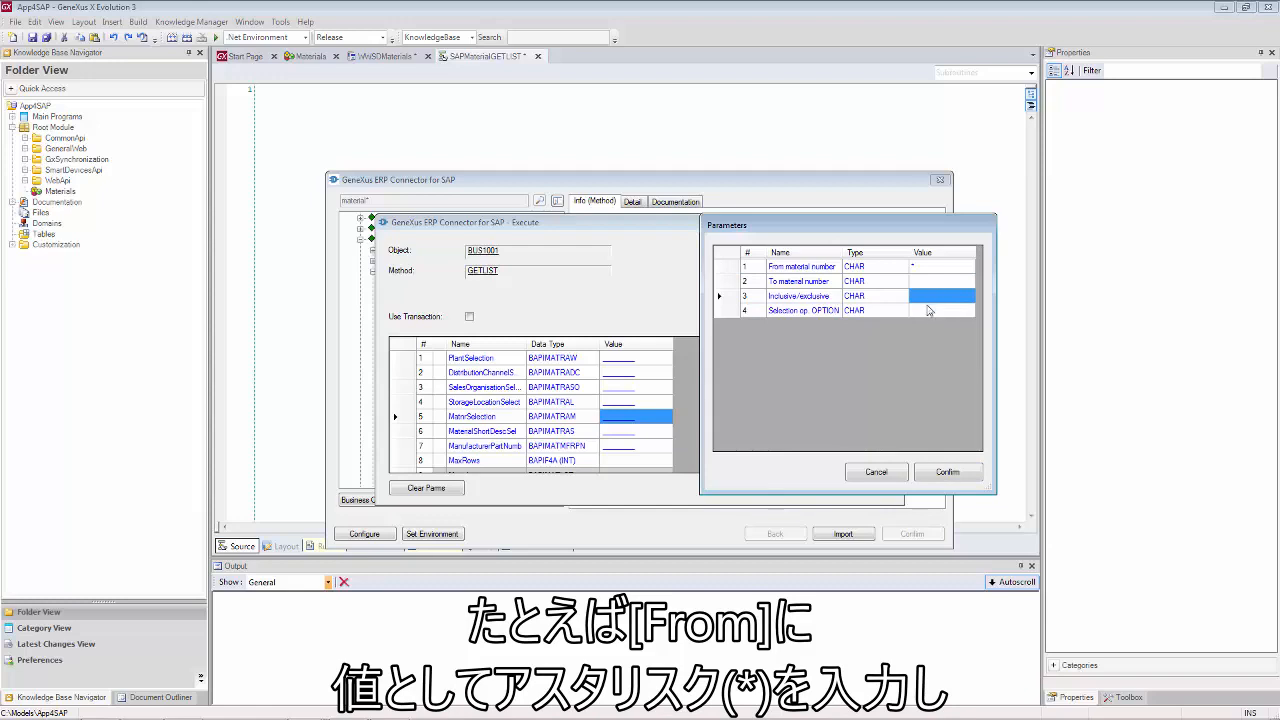
pyautogui.click(929, 314)
pyautogui.write('CP')
pyautogui.click(932, 295)
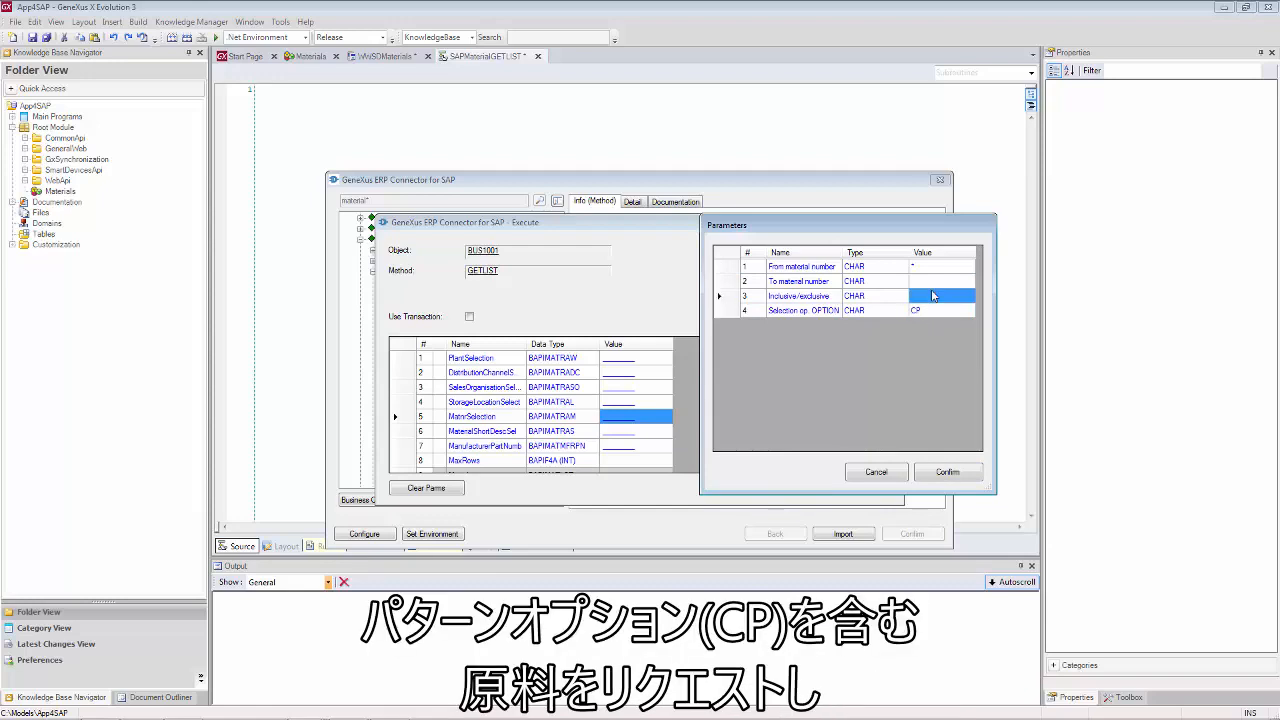
pyautogui.click(932, 295)
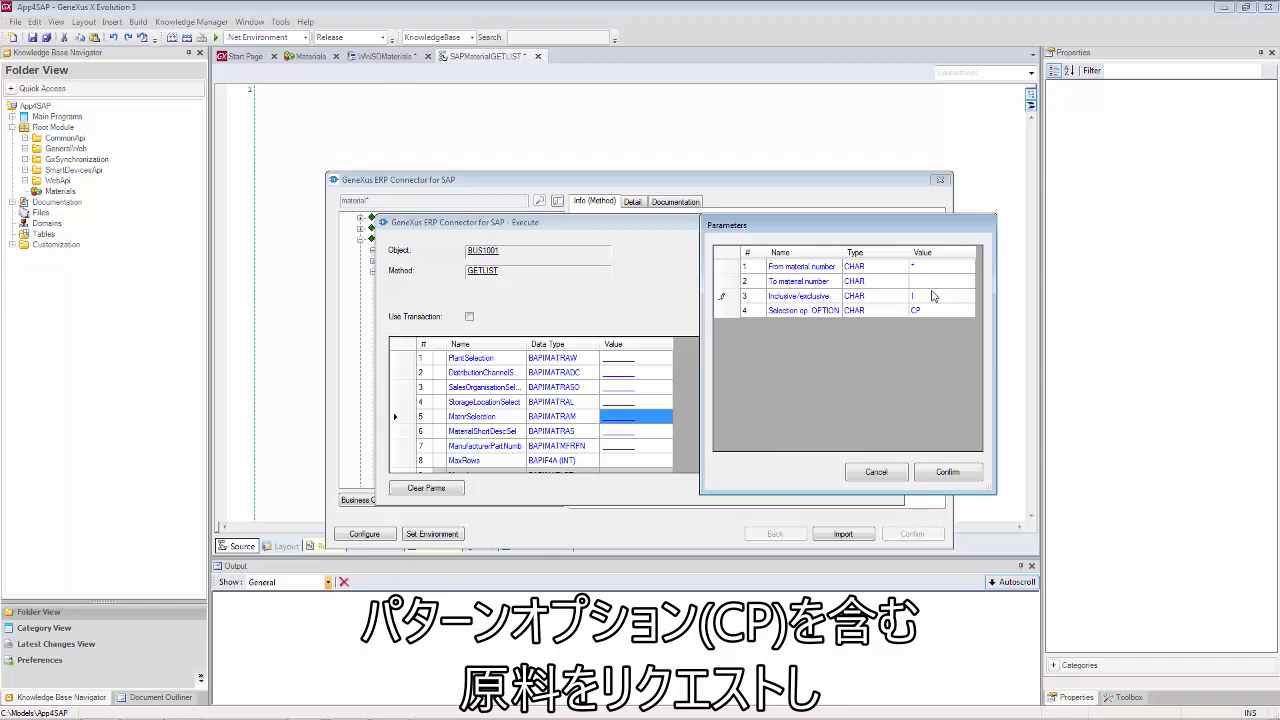
pyautogui.write('I')
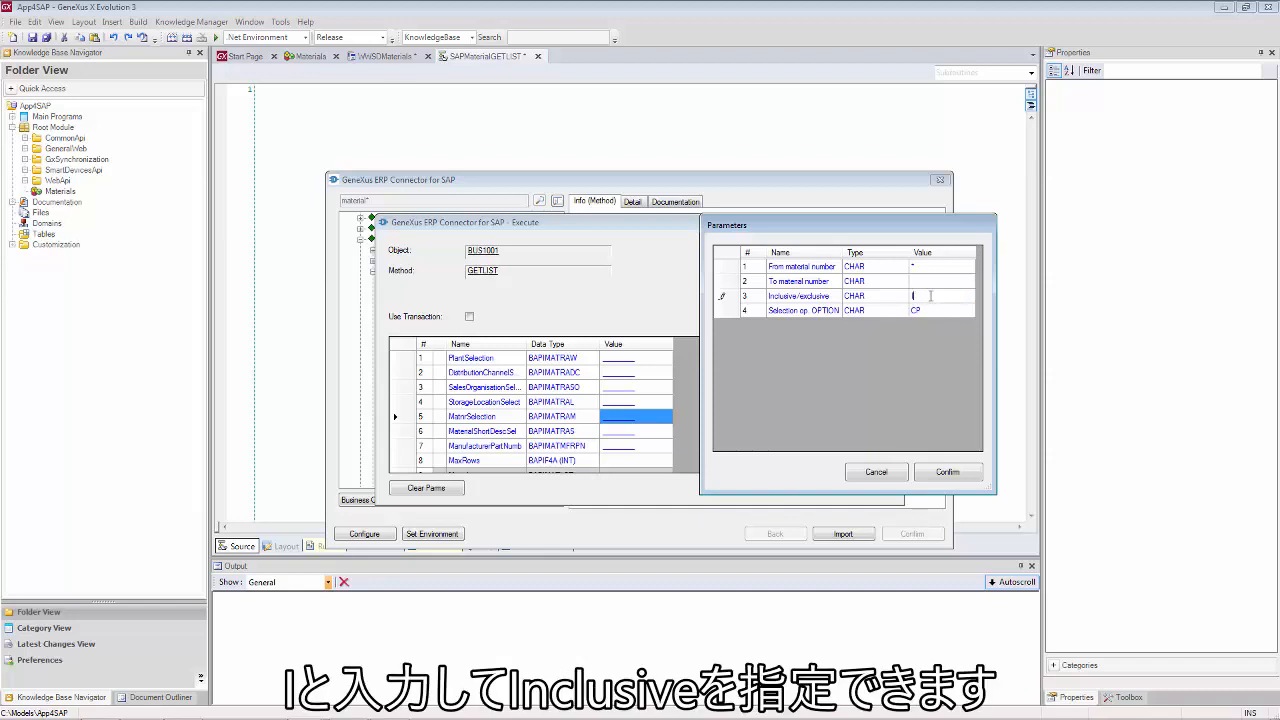
pyautogui.click(946, 471)
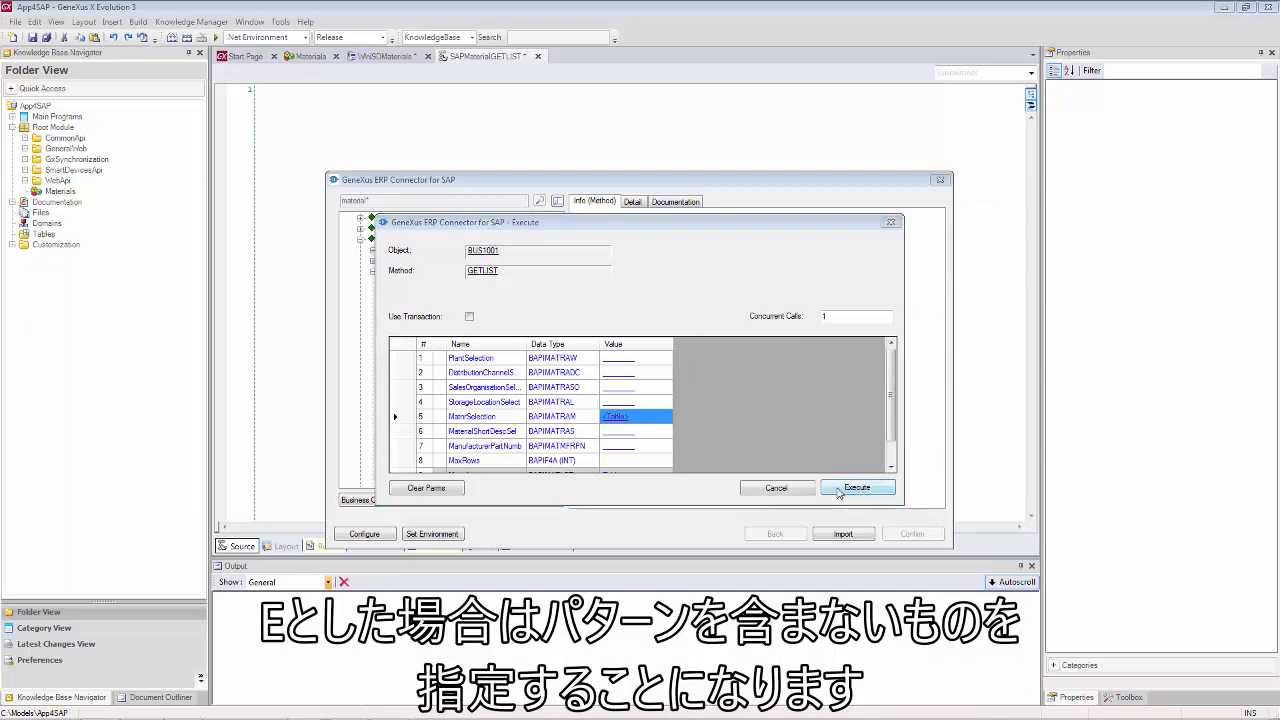
# Execute the GetList test and examine the MatnrList materials table and the Return messages table.
pyautogui.click(893, 436)
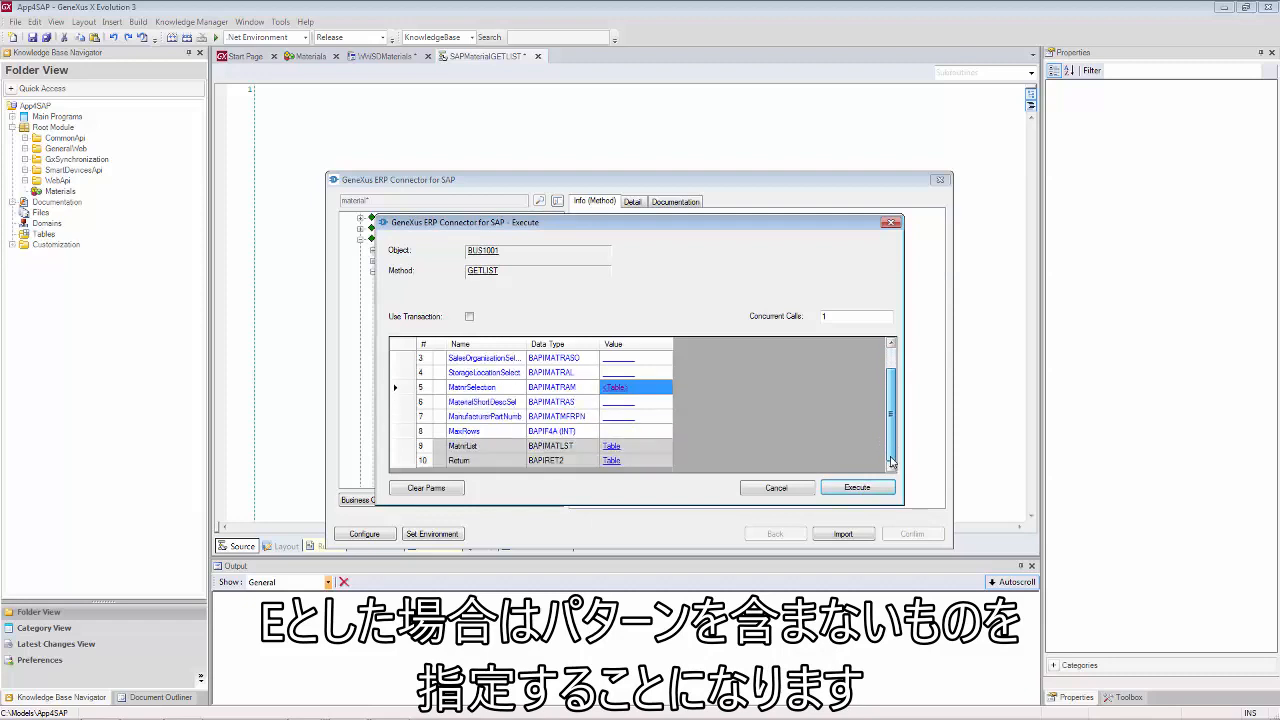
pyautogui.click(615, 450)
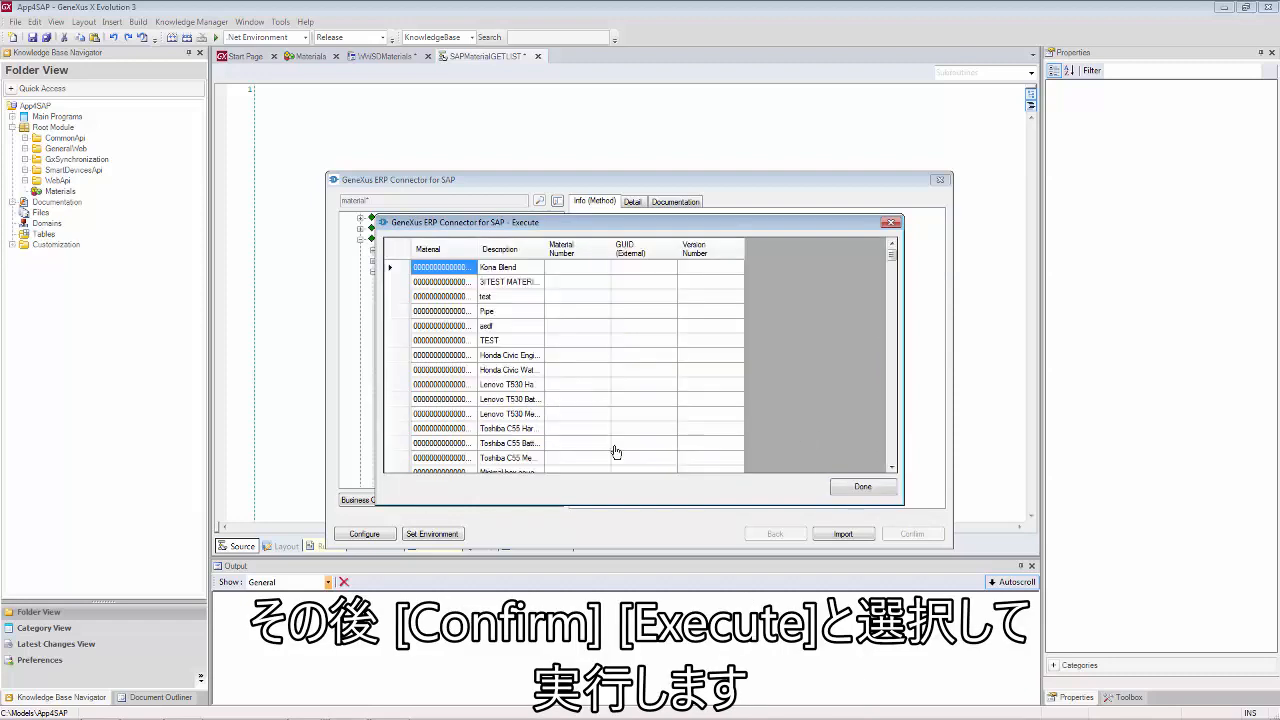
pyautogui.moveTo(538, 248); pyautogui.dragTo(630, 248)
pyautogui.scroll(-1, 643, 295)
pyautogui.scroll(-5, 641, 312)
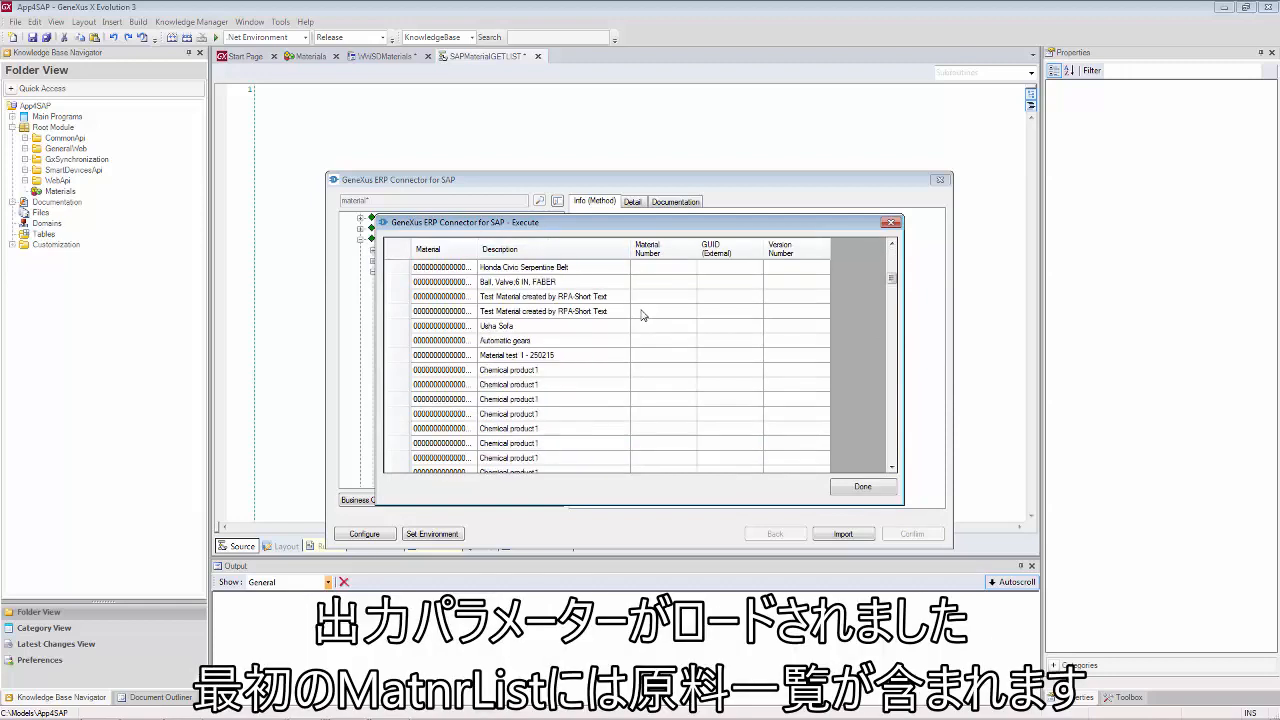
pyautogui.click(857, 488)
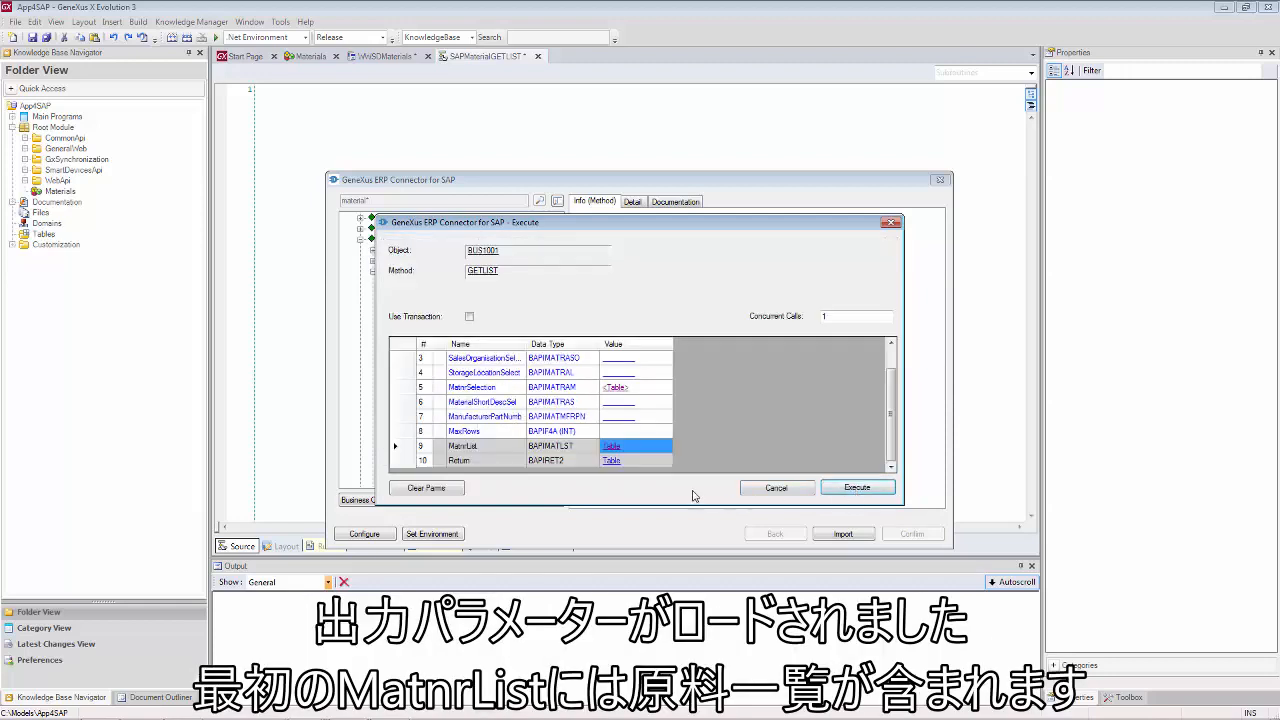
pyautogui.click(610, 462)
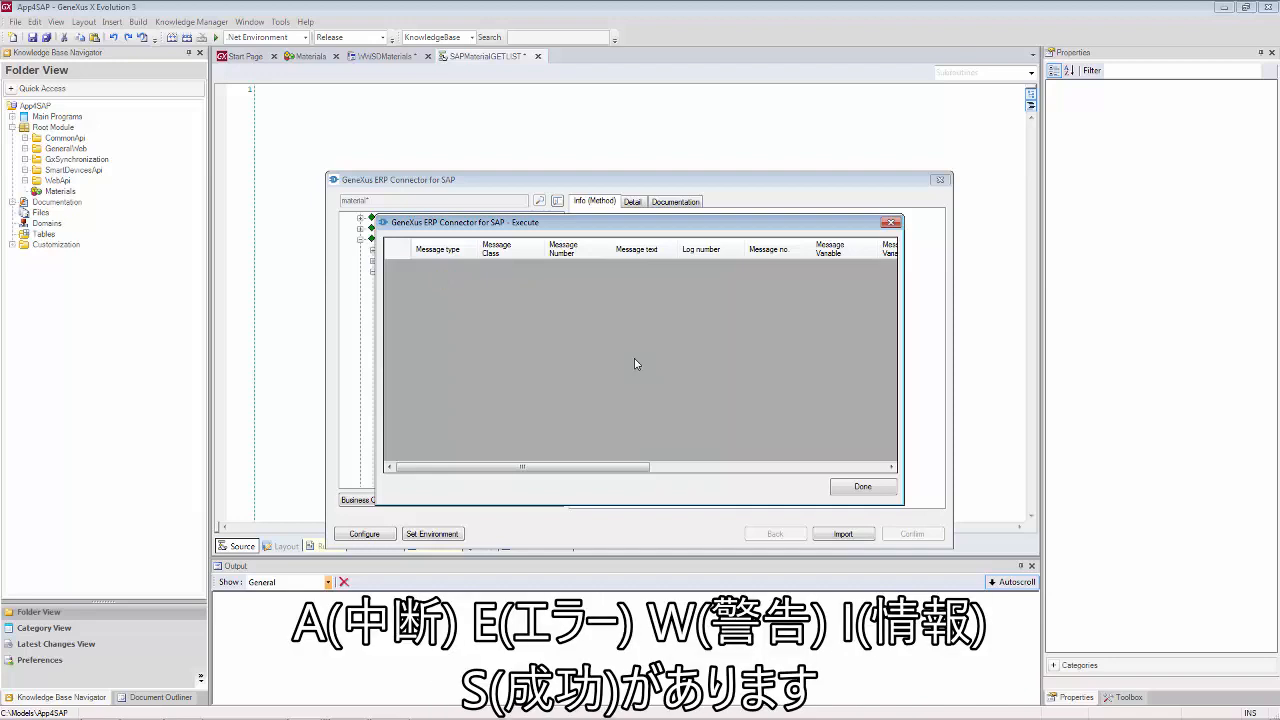
# Close the GetList test and import the Material object's GetList method with object prefix sap into the Enterprise module.
pyautogui.click(868, 486)
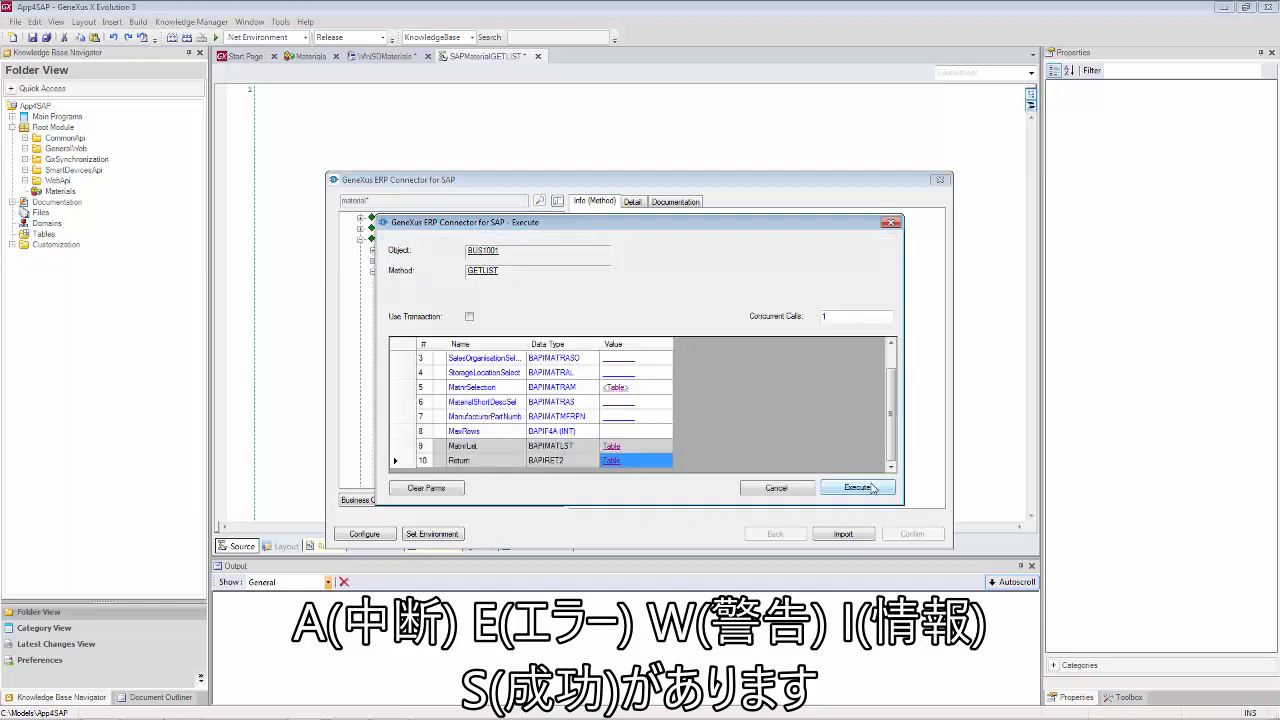
pyautogui.click(775, 488)
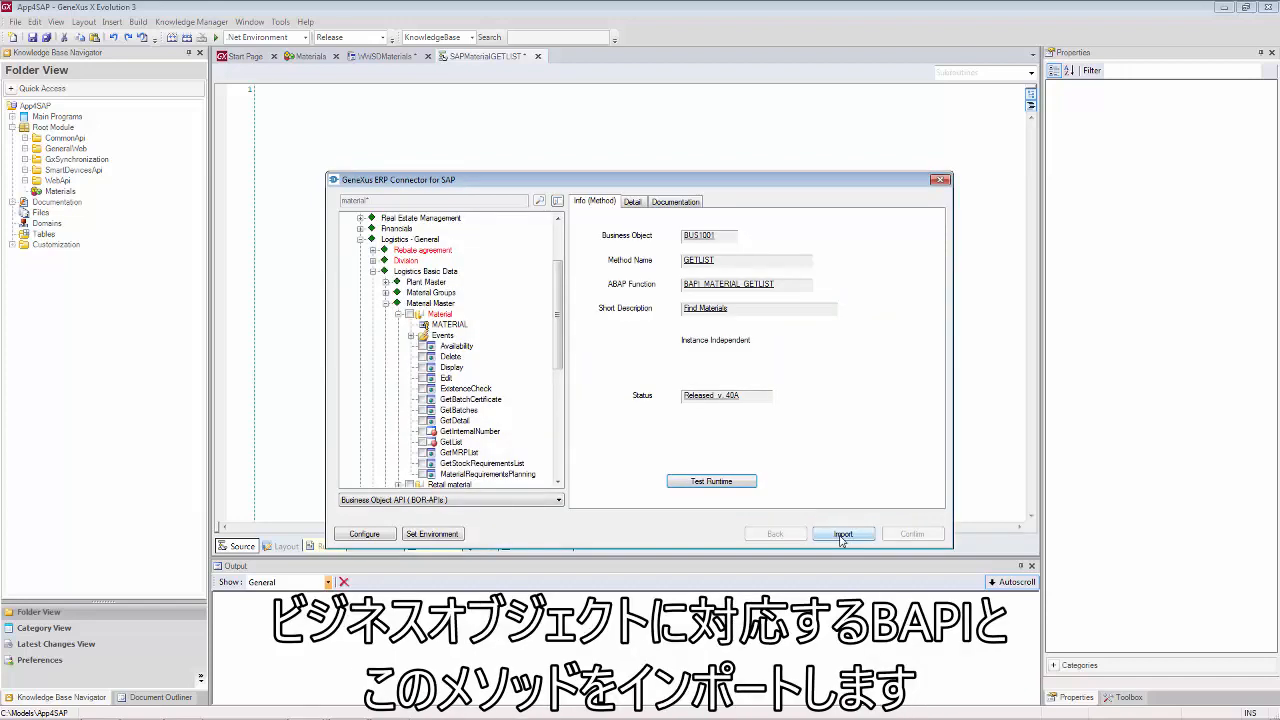
pyautogui.click(422, 444)
pyautogui.click(849, 537)
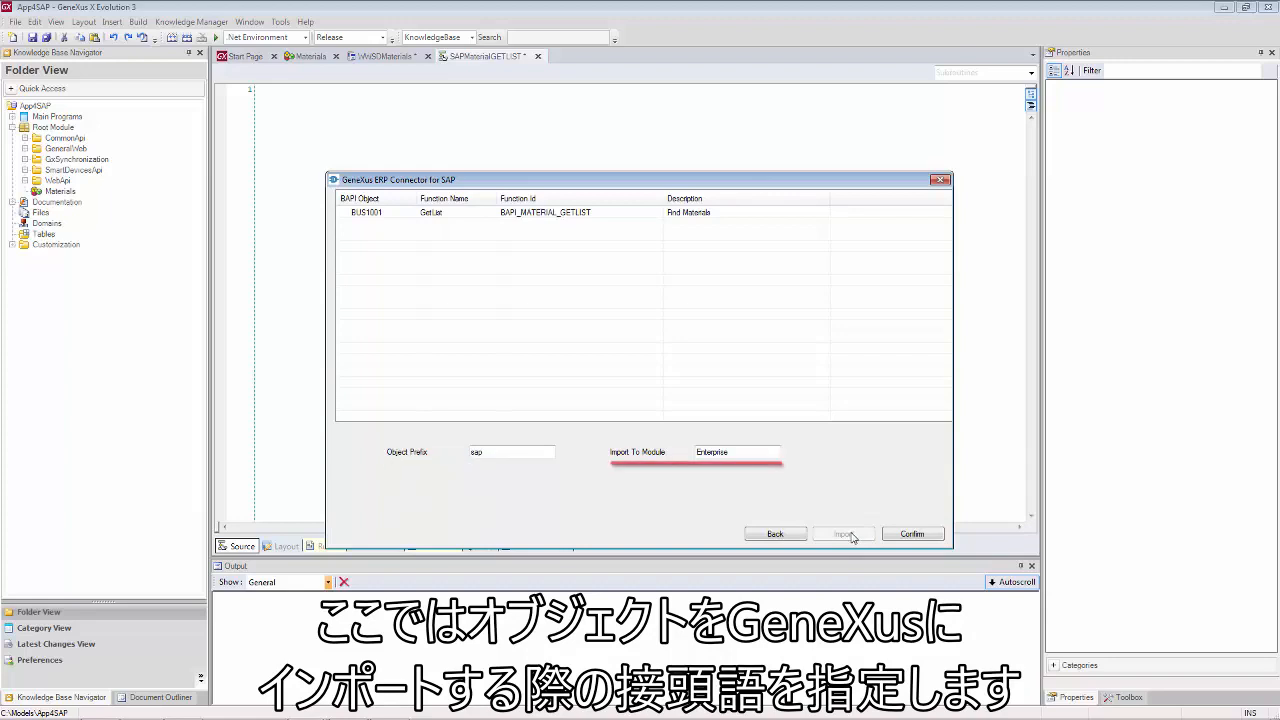
pyautogui.click(905, 535)
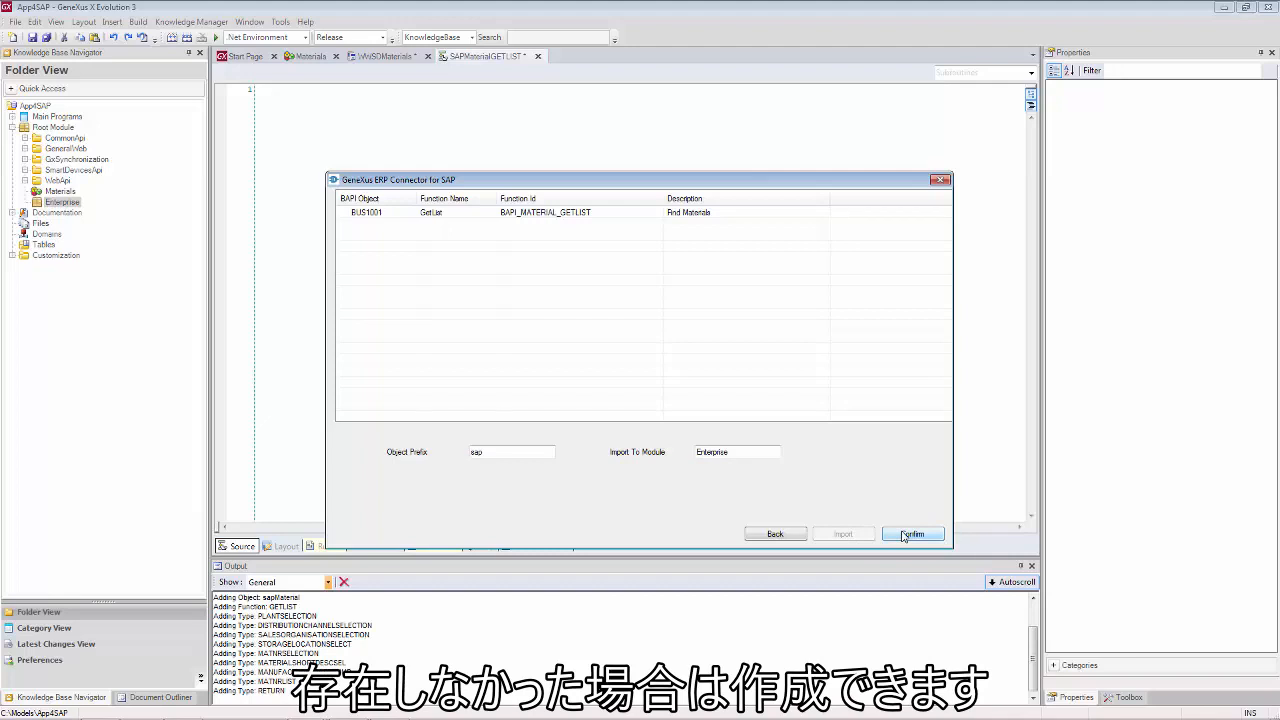
pyautogui.click(940, 180)
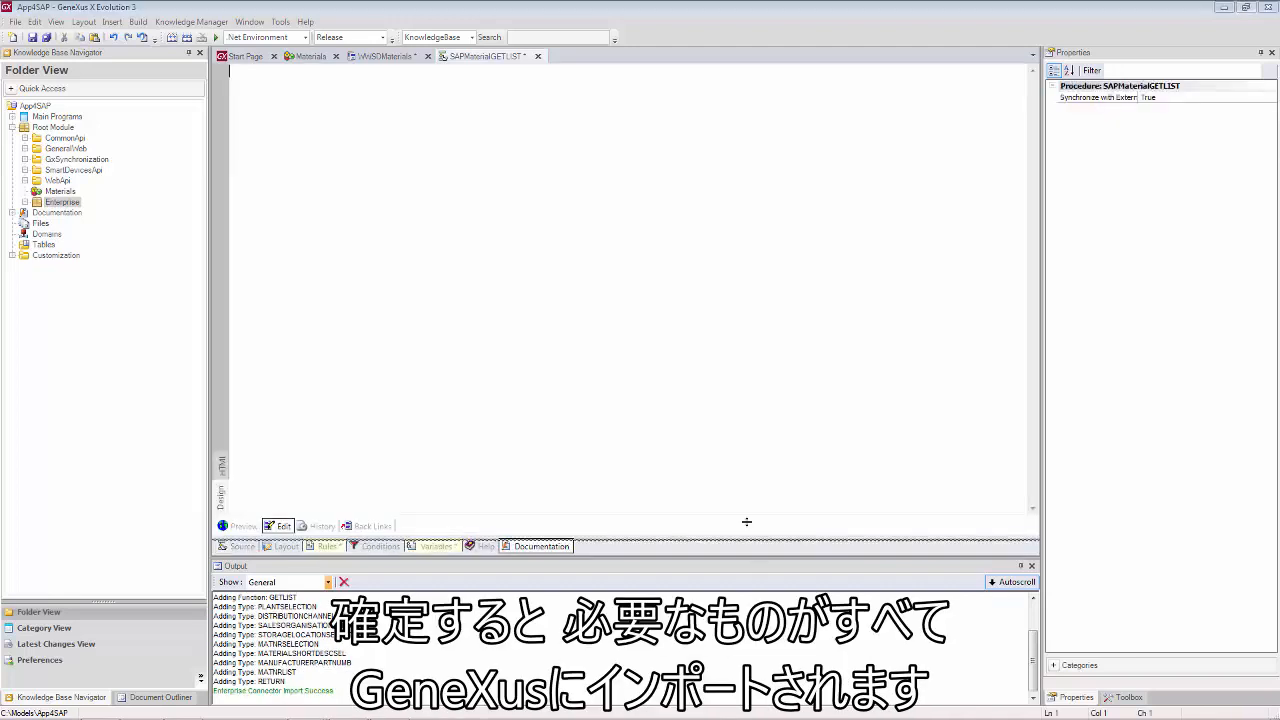
# Enlarge the output area and review the log of the SAP connector import.
pyautogui.moveTo(746, 521); pyautogui.dragTo(740, 521)
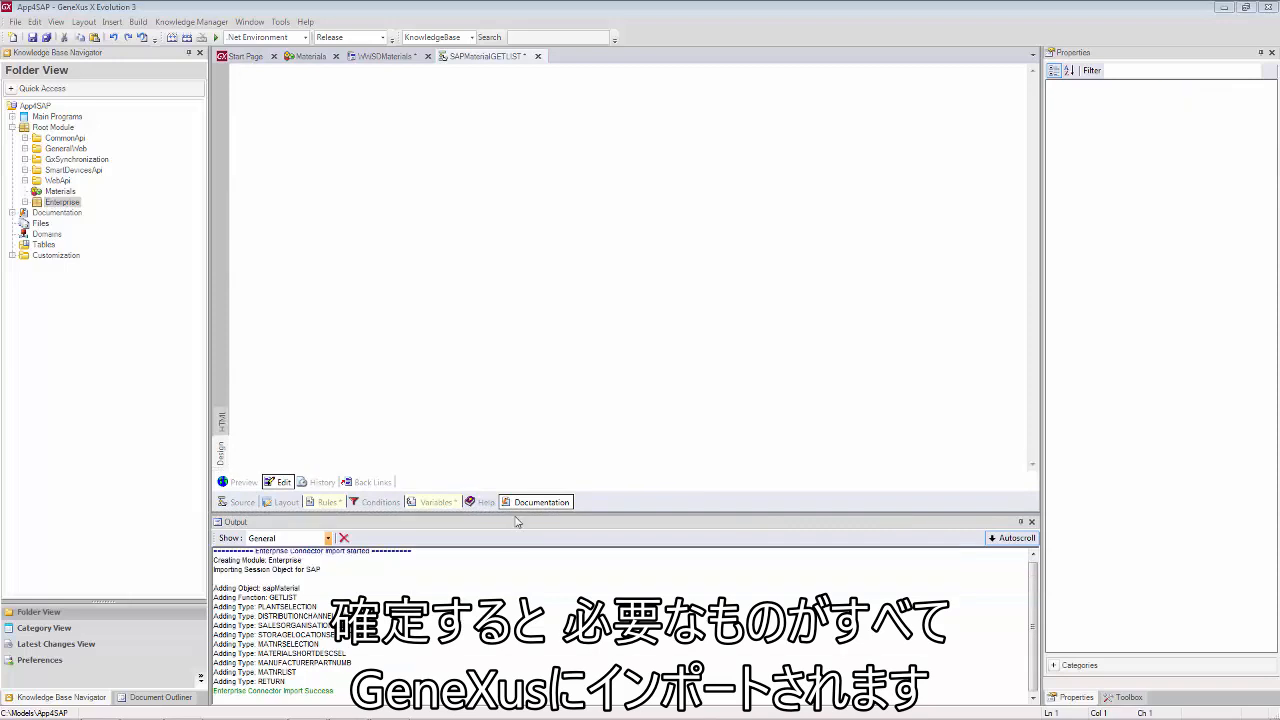
pyautogui.click(503, 580)
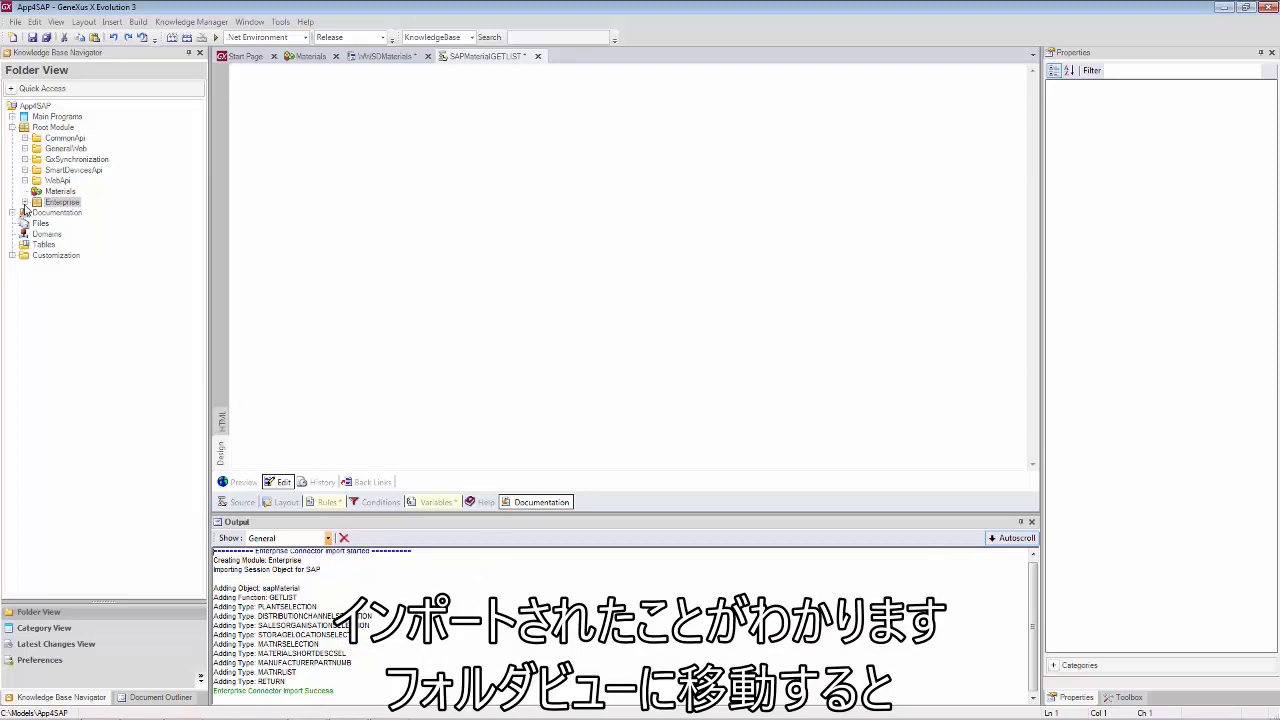
# Expand the Enterprise module and open its sapMaterial and GXEnterpriseSessionManager external objects to examine their properties and methods.
pyautogui.click(24, 203)
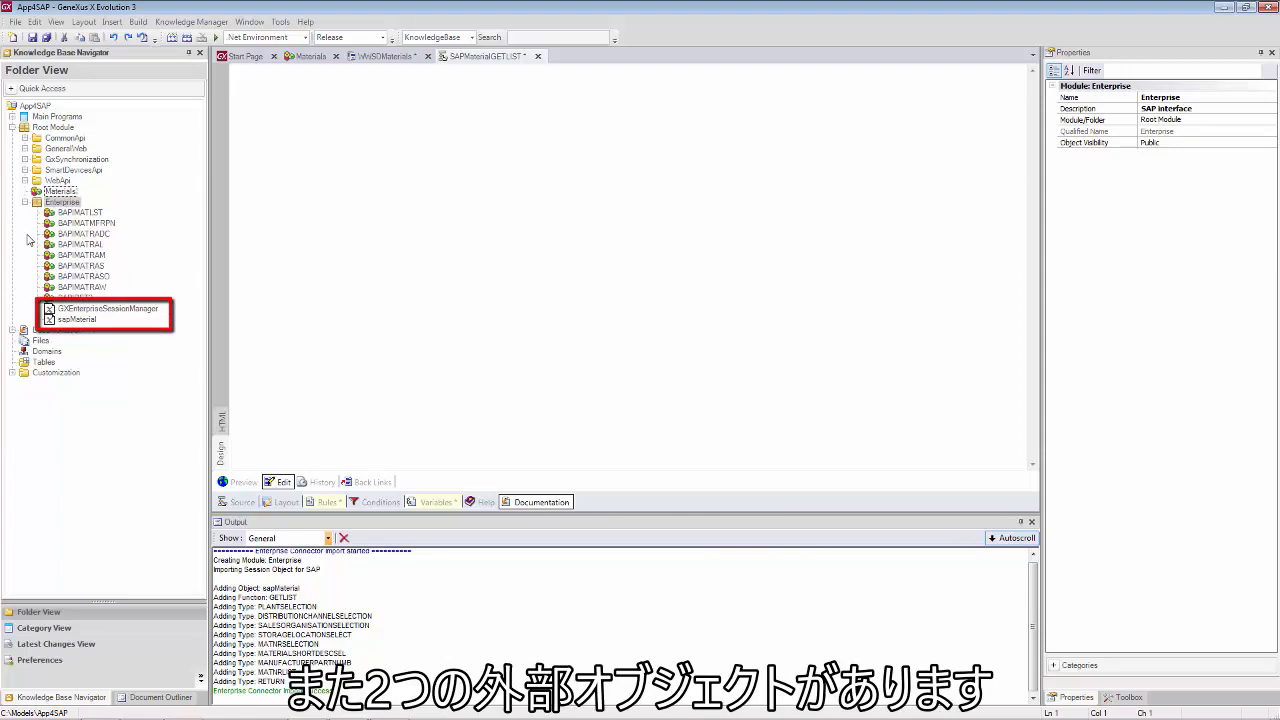
pyautogui.doubleClick(75, 319)
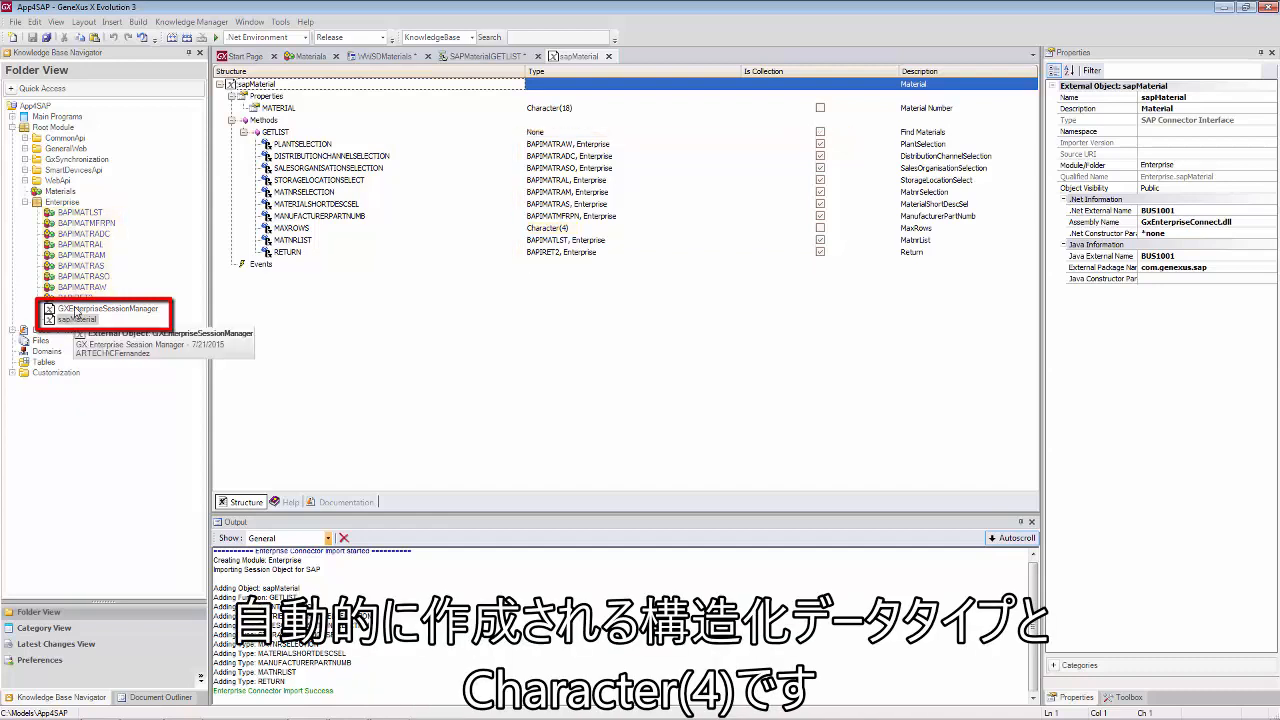
pyautogui.doubleClick(75, 311)
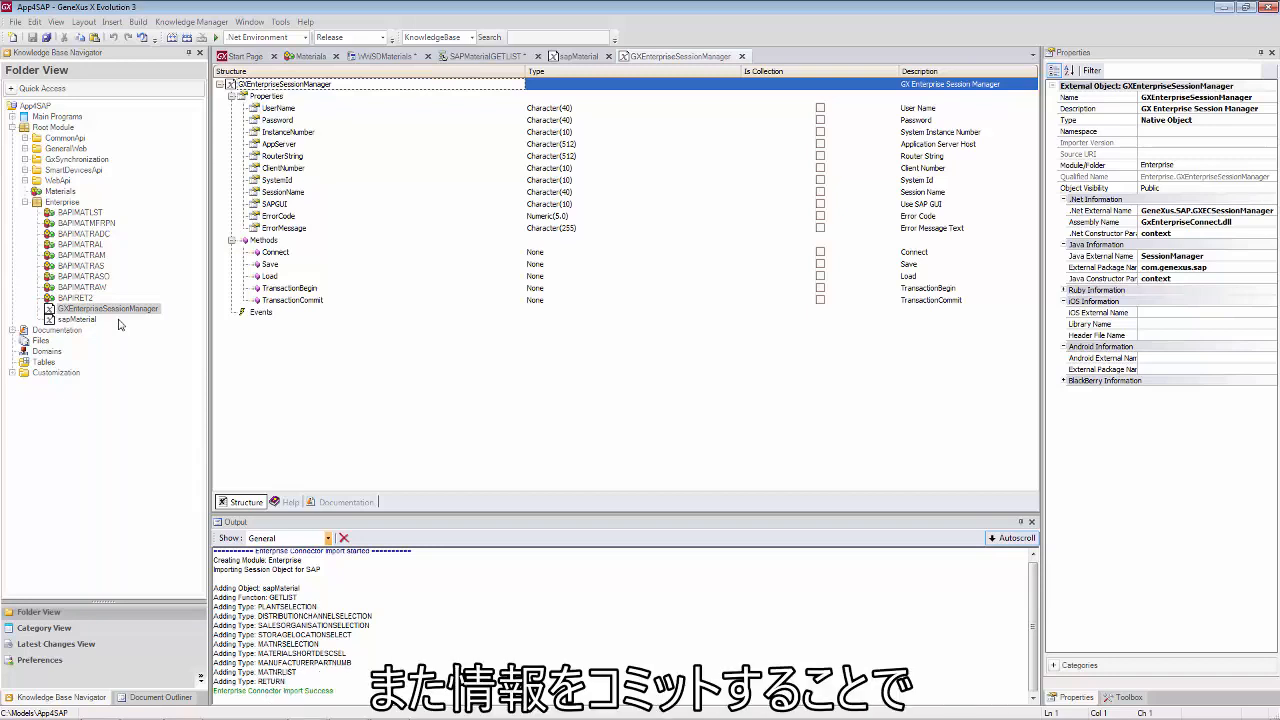
# Place GXEnterpriseSessionManager in a new vertical tab group beside a widened sapMaterial group, and switch to the SAPMaterialGETLIST procedure.
pyautogui.moveTo(659, 56); pyautogui.dragTo(843, 130)
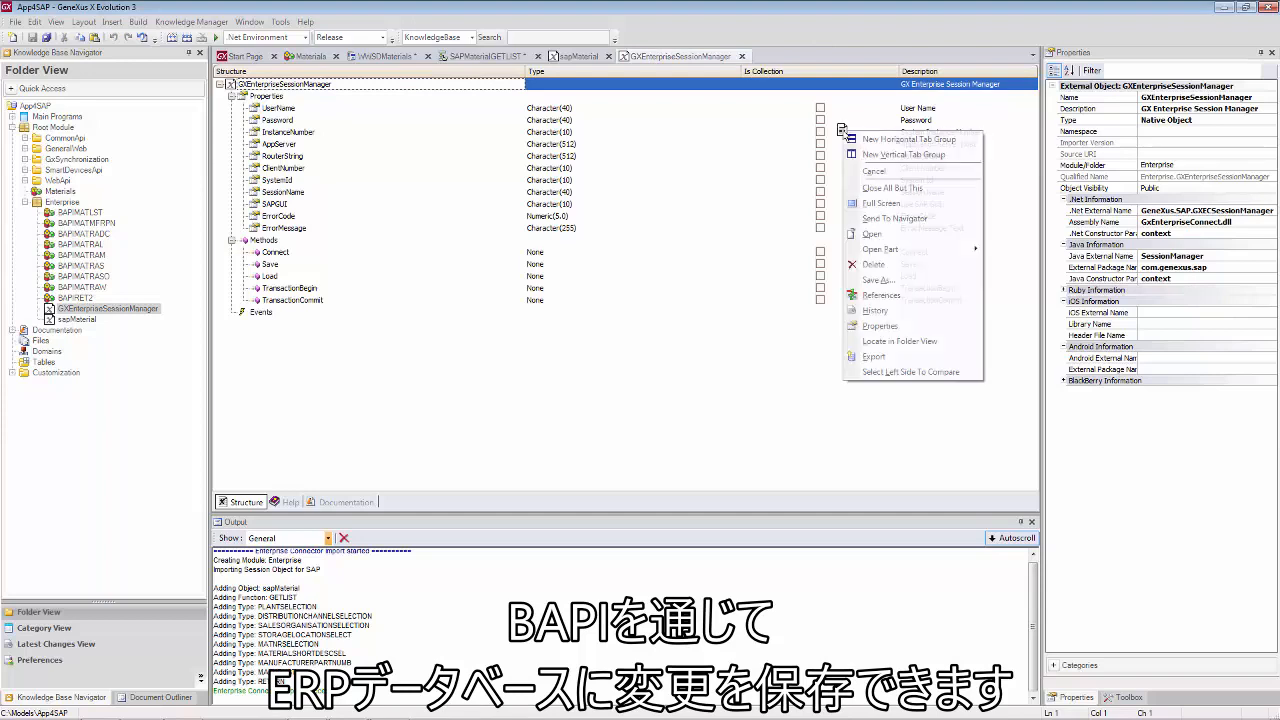
pyautogui.click(890, 154)
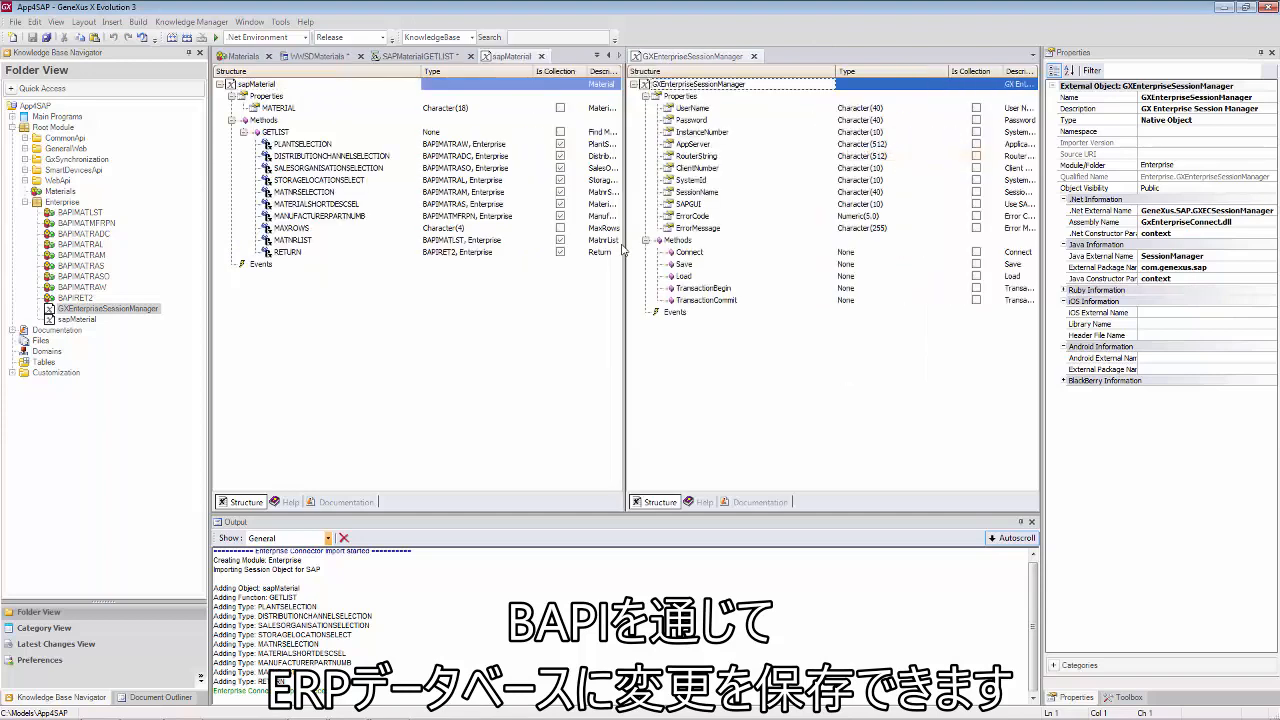
pyautogui.moveTo(624, 248); pyautogui.dragTo(731, 246)
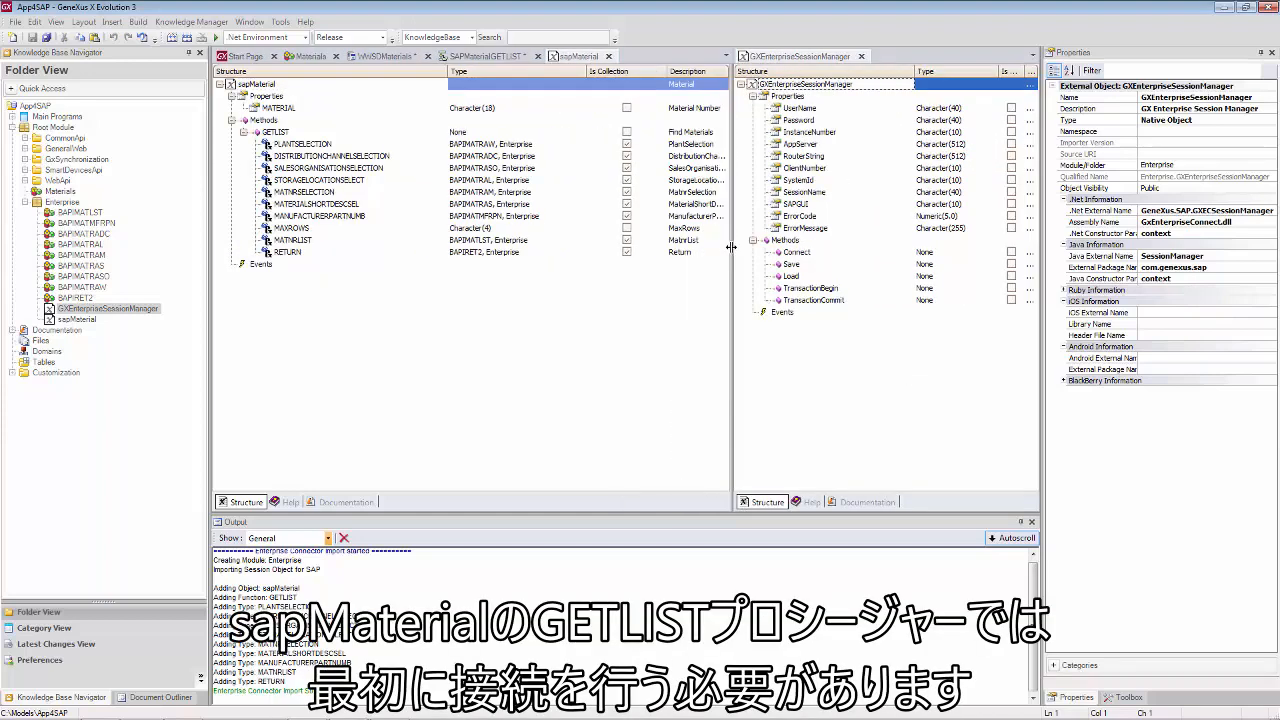
pyautogui.click(474, 58)
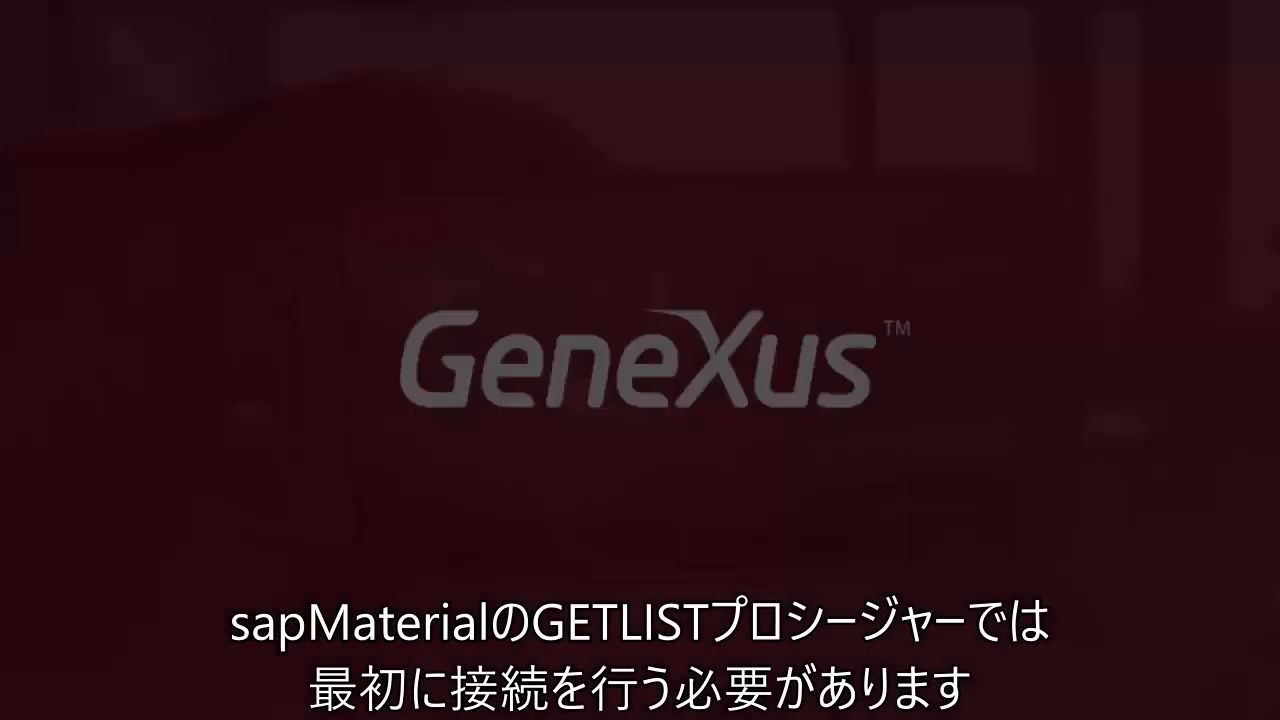